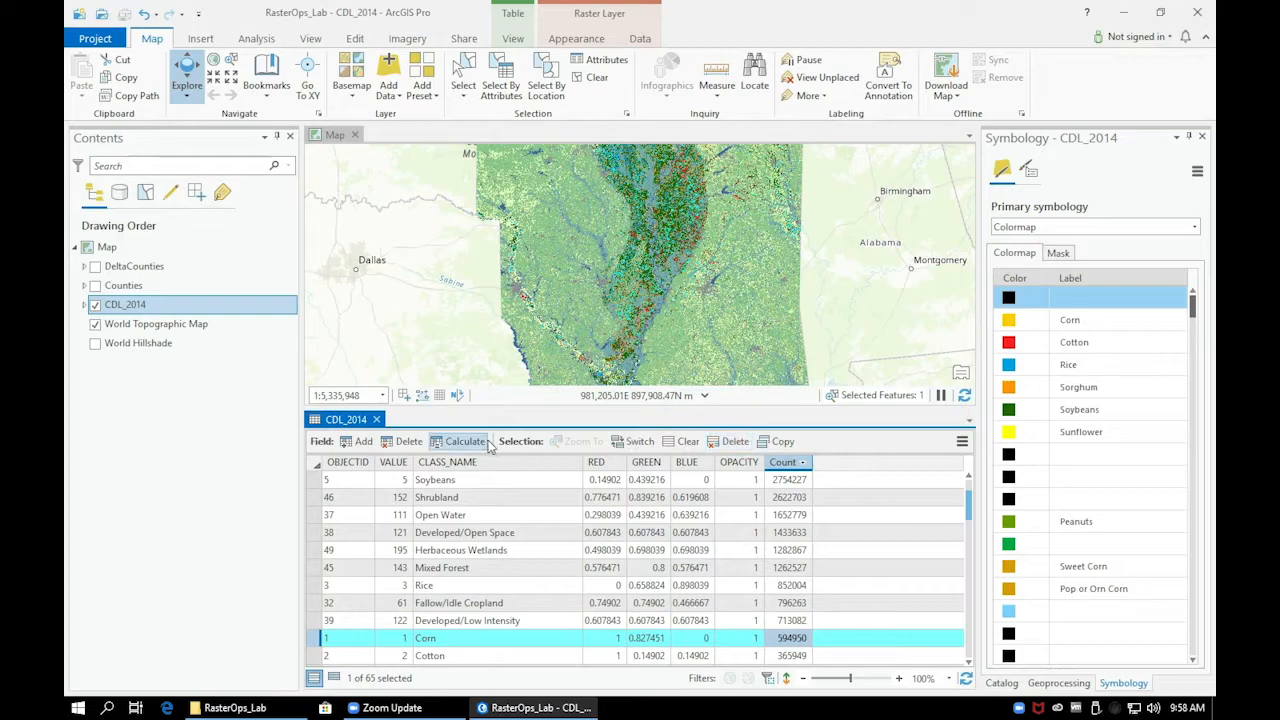
# Clear the row selection in the CDL_2014 attribute table and start exporting the table.
pyautogui.click(686, 441)
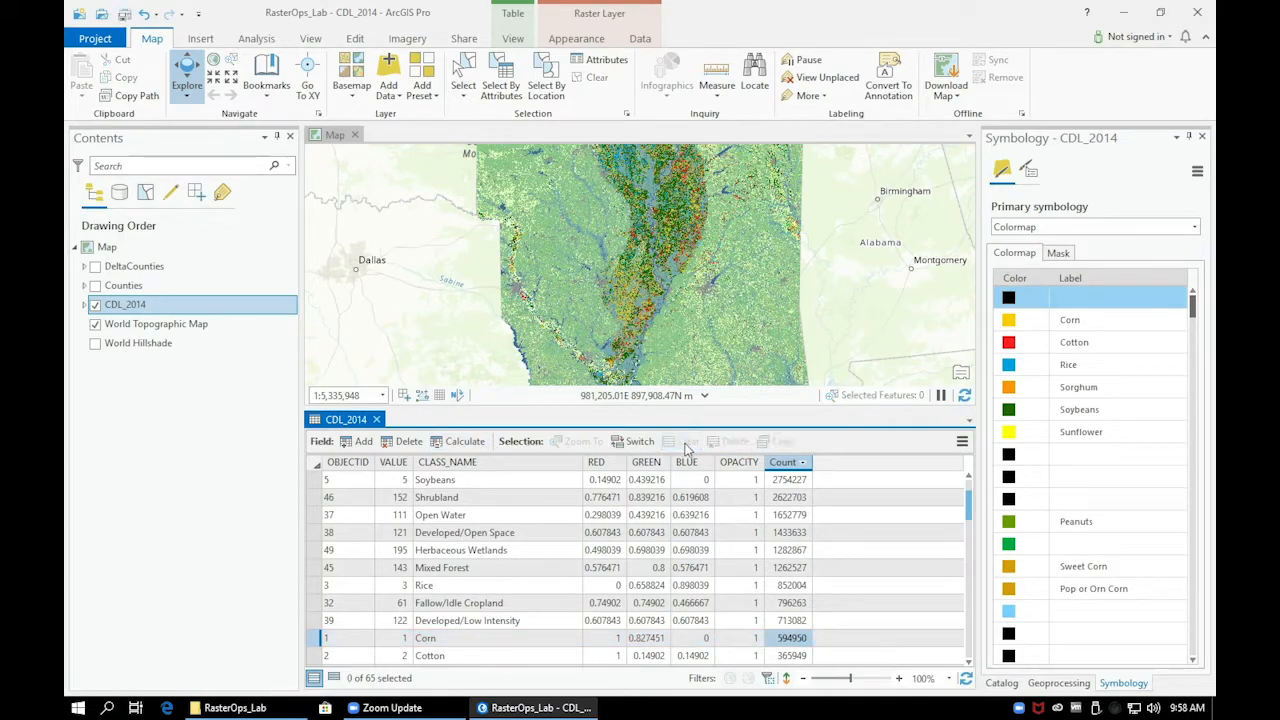
pyautogui.click(962, 442)
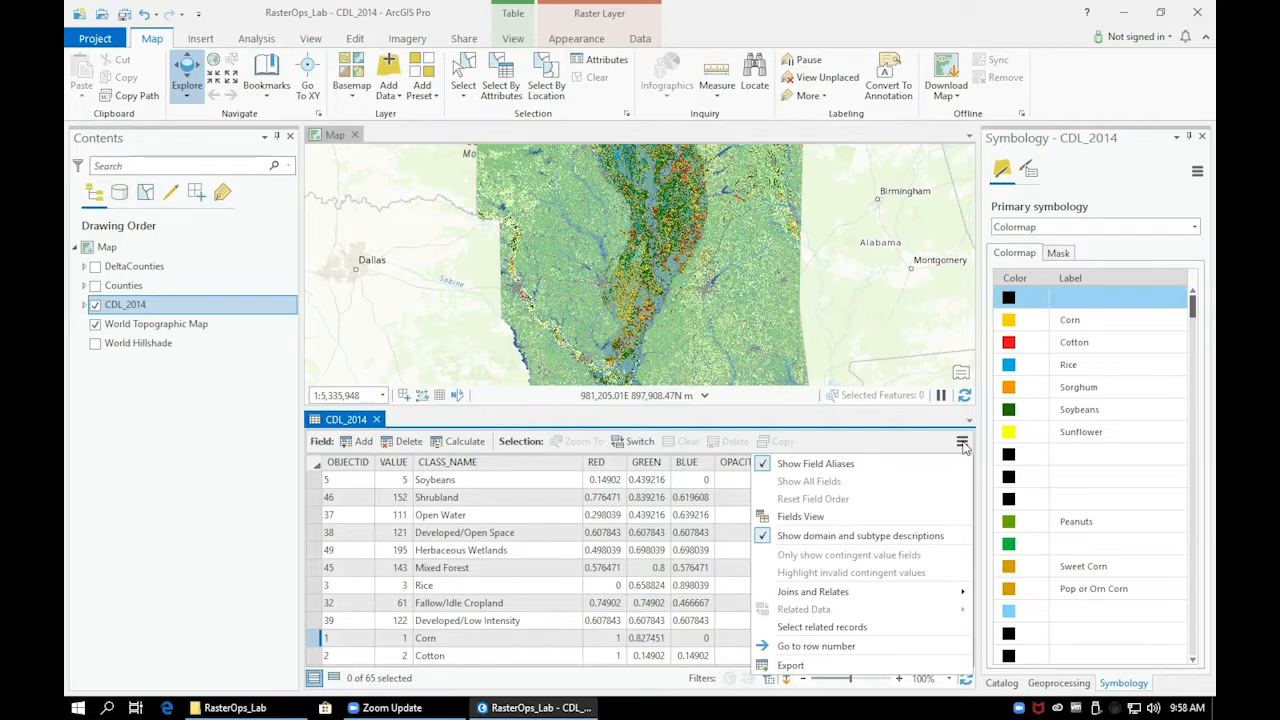
pyautogui.click(819, 667)
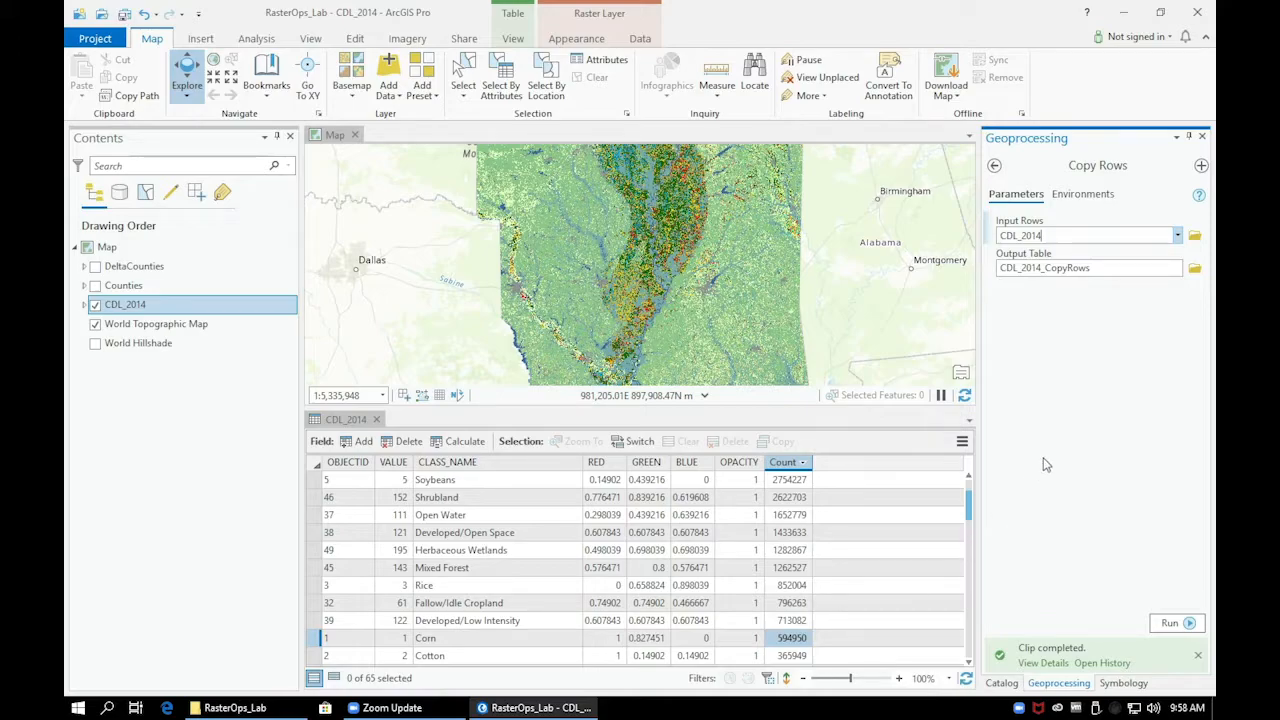
# Set the output table location to the Data folder of the personal Lab5 folder, under Geog481_6\Student_Data on the classes (R:) drive.
pyautogui.click(1194, 270)
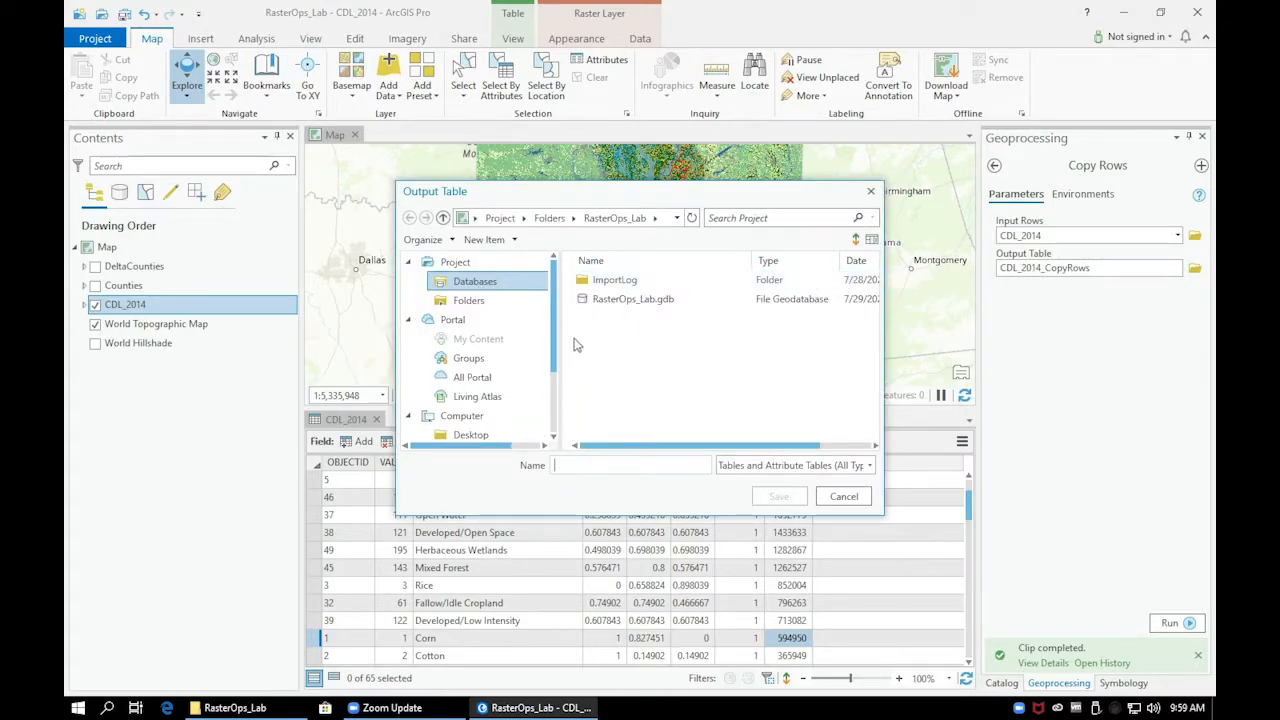
pyautogui.moveTo(554, 338); pyautogui.dragTo(550, 425)
pyautogui.click(520, 431)
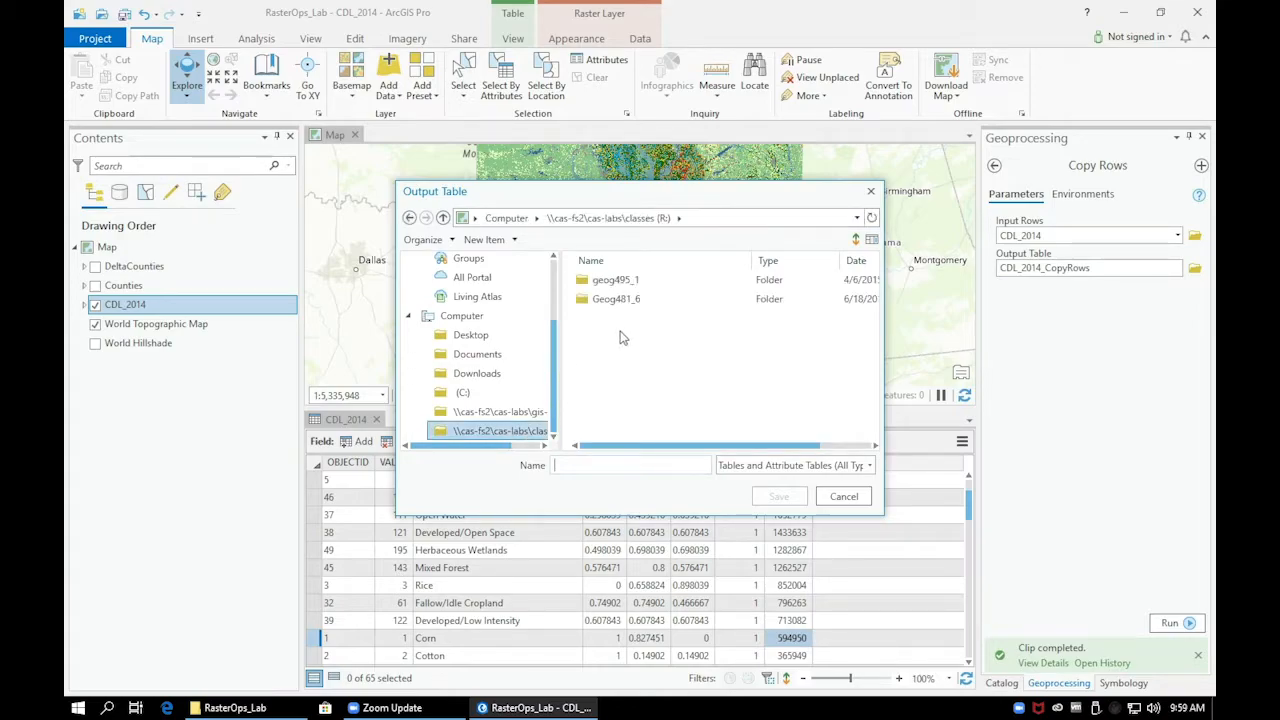
pyautogui.doubleClick(638, 300)
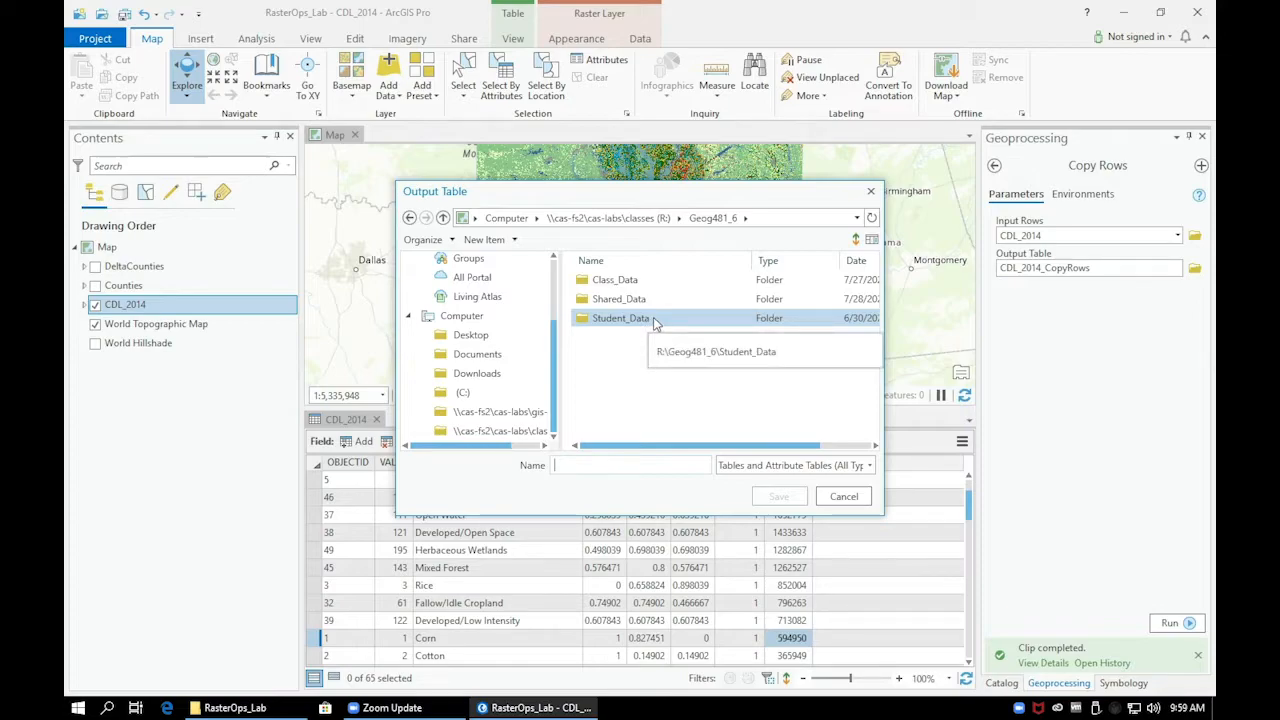
pyautogui.doubleClick(655, 320)
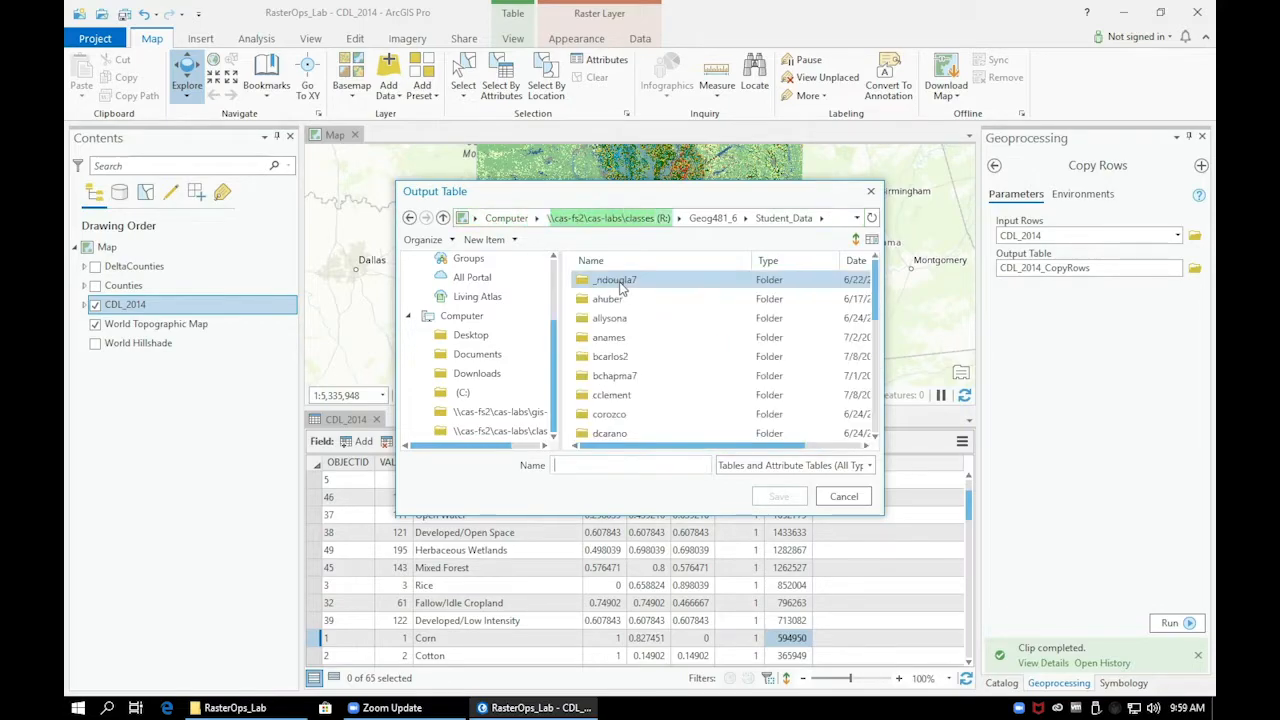
pyautogui.doubleClick(618, 283)
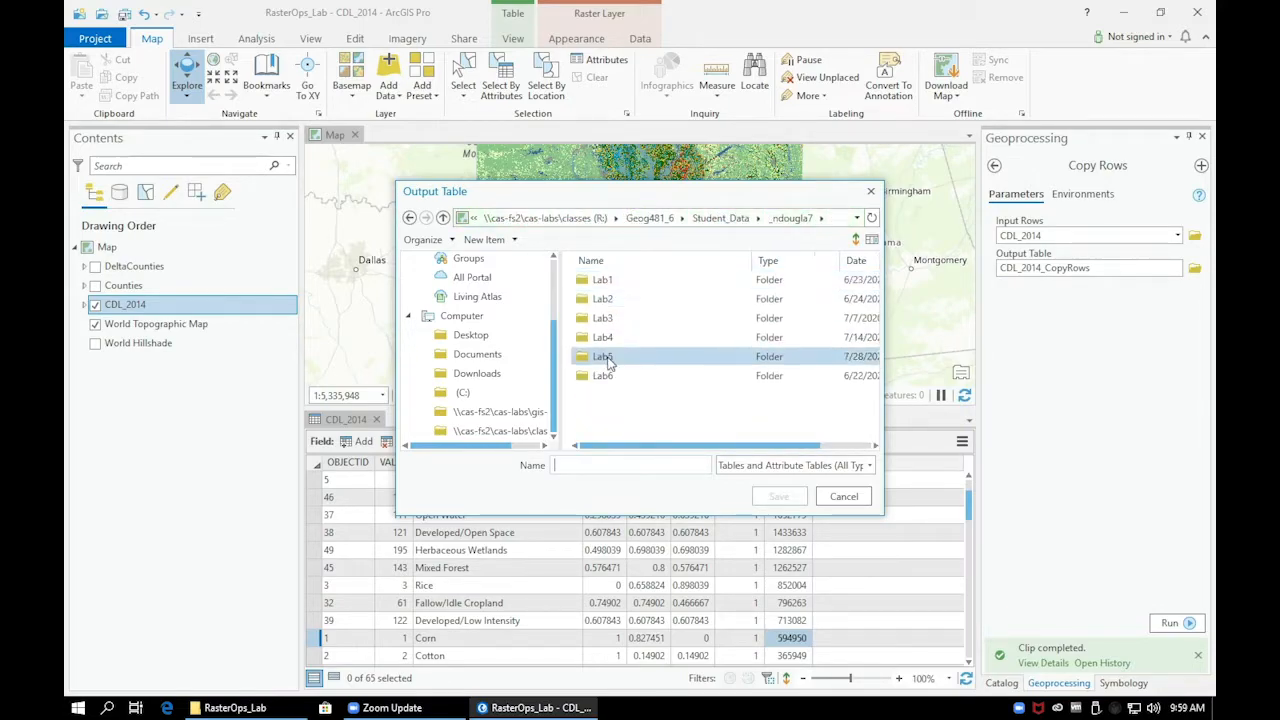
pyautogui.doubleClick(606, 358)
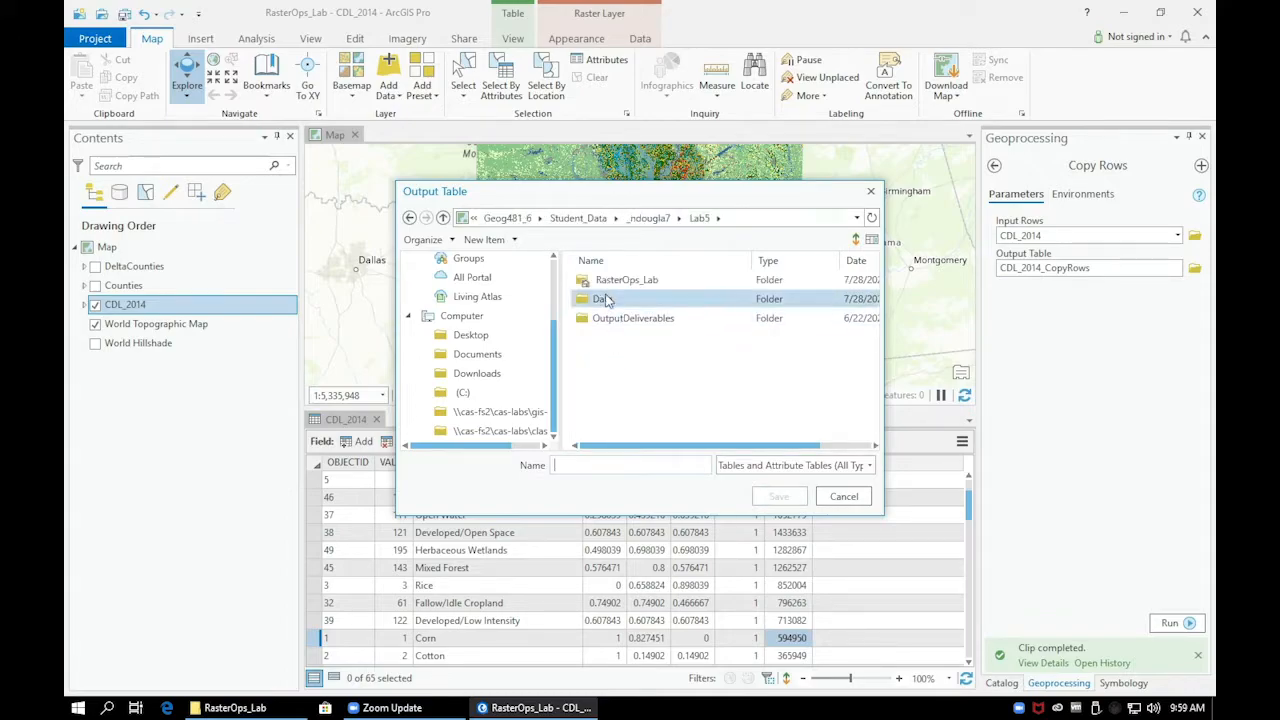
pyautogui.doubleClick(620, 303)
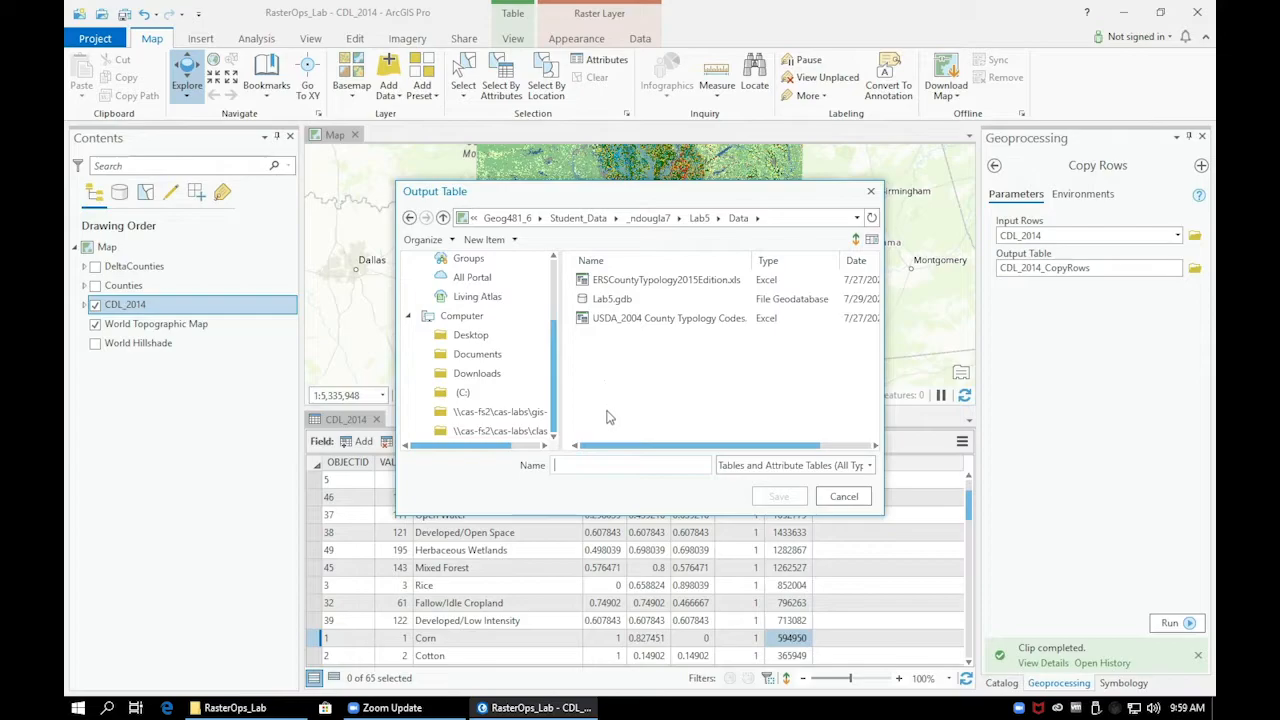
# Name the output table CDL_2014_CopyRows.csv and run the Copy Rows tool.
pyautogui.click(765, 467)
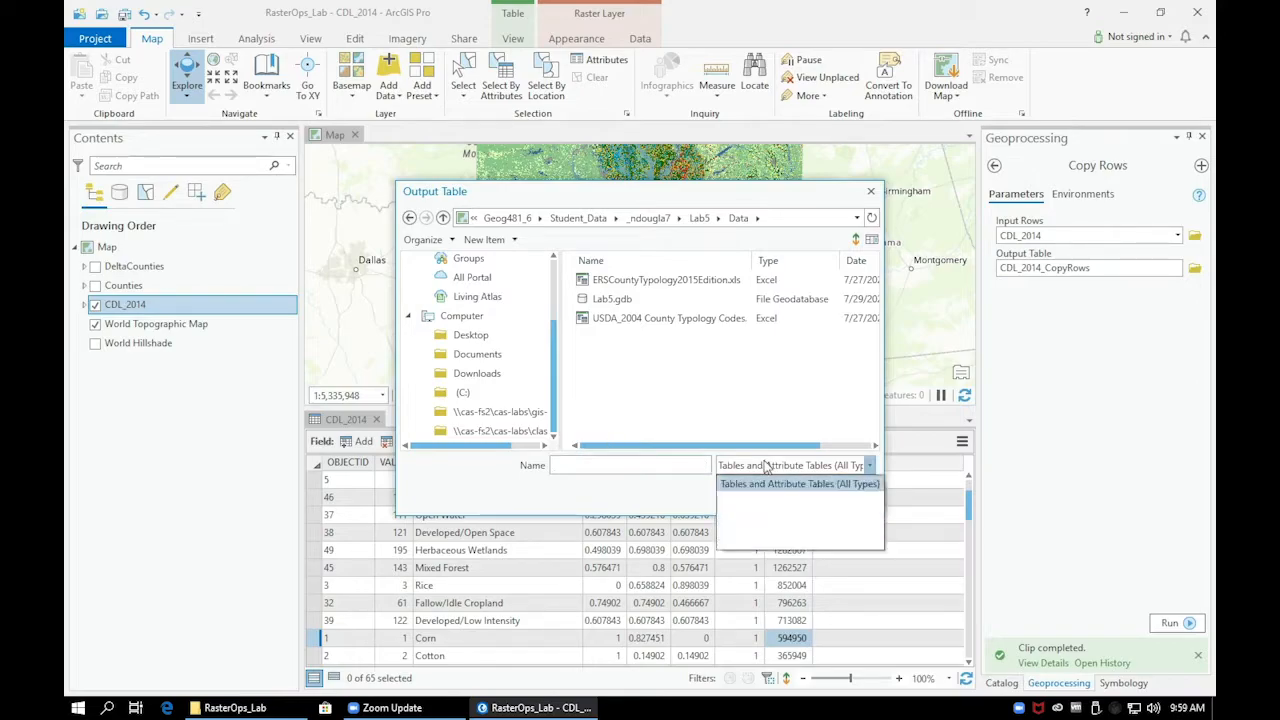
pyautogui.click(765, 467)
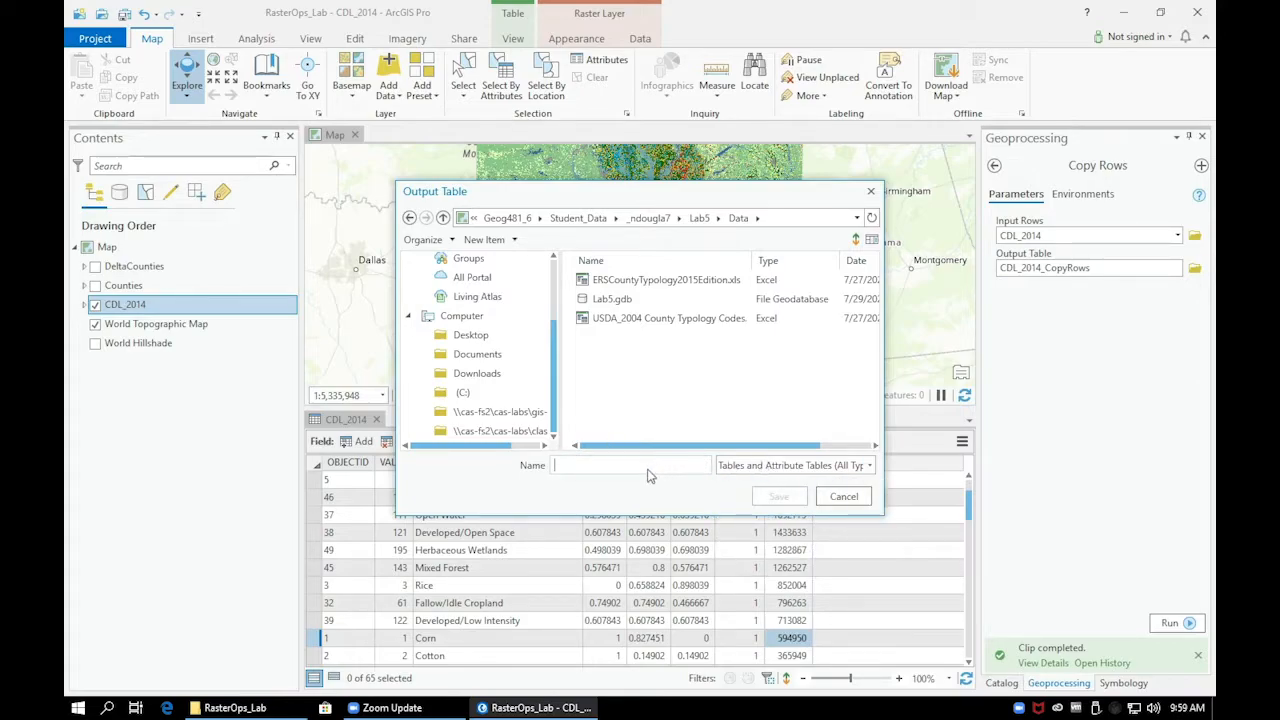
pyautogui.write('CDL_2014')
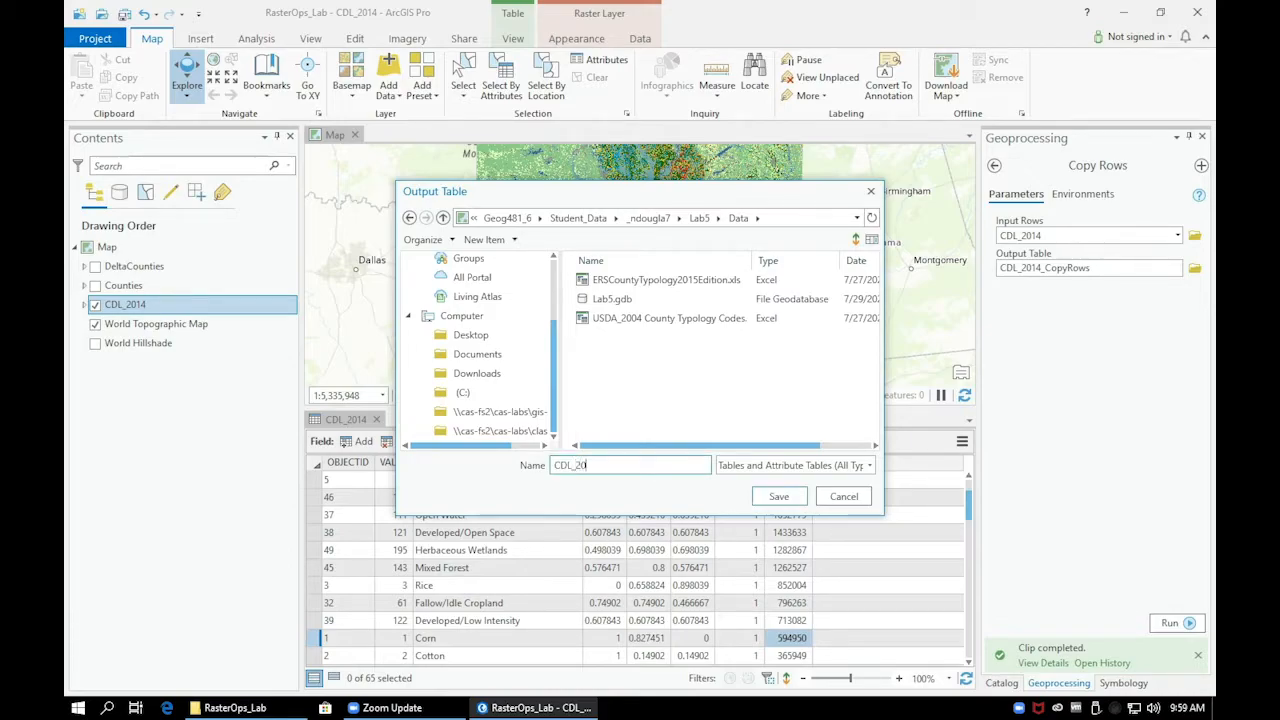
pyautogui.write('_CopyRows.csv')
pyautogui.click(772, 496)
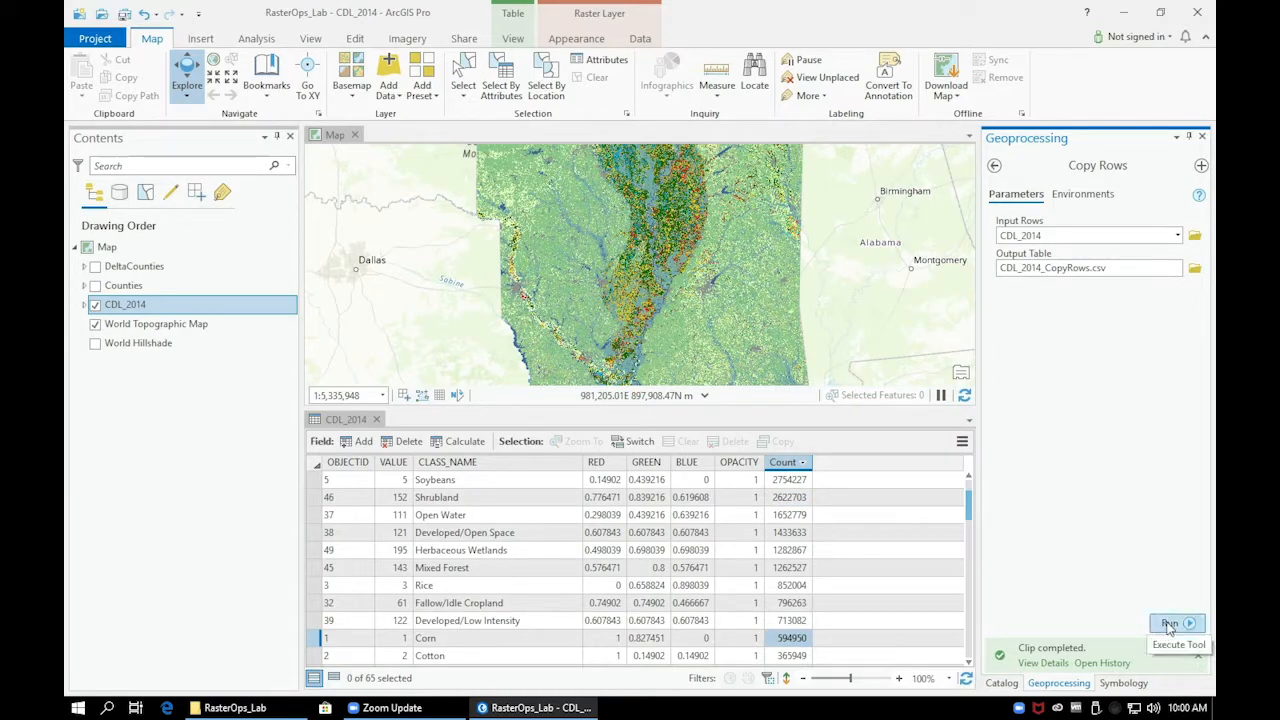
pyautogui.click(1171, 623)
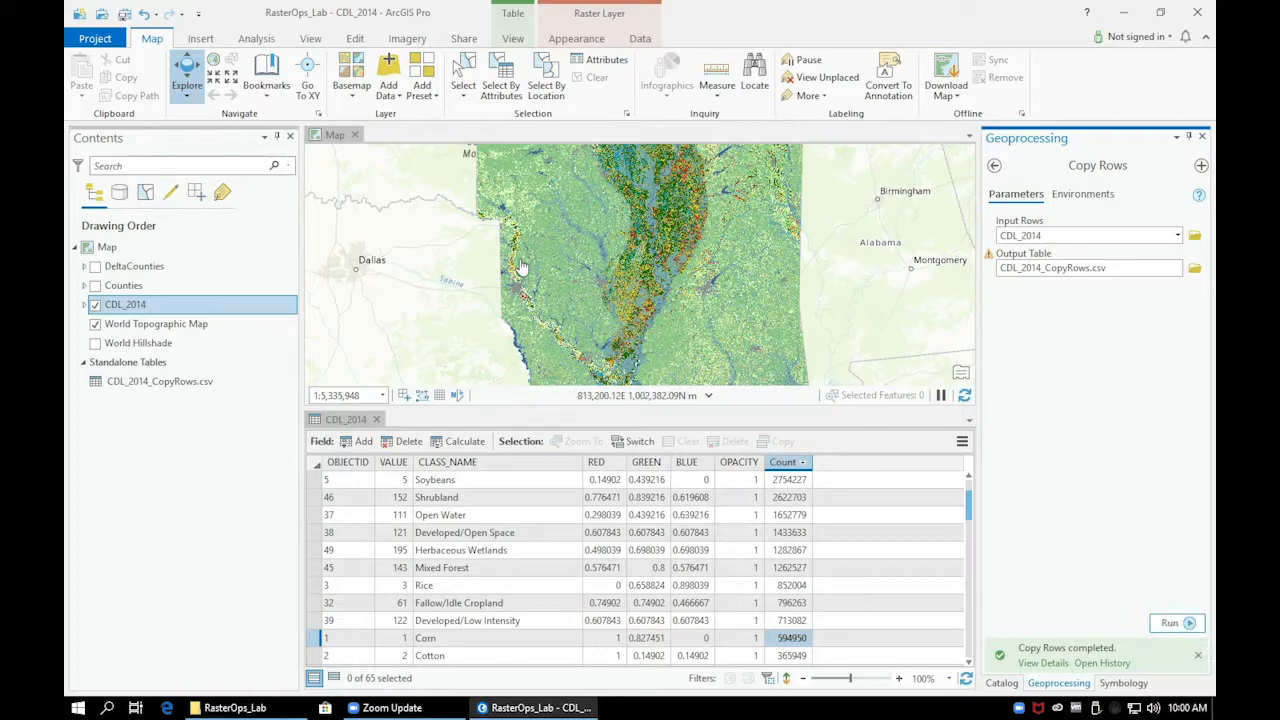
# Save the project, and open CDL_2014_CopyRows.csv from the Lab5 Data folder in Excel, dismissing the add-in update notice.
pyautogui.click(124, 15)
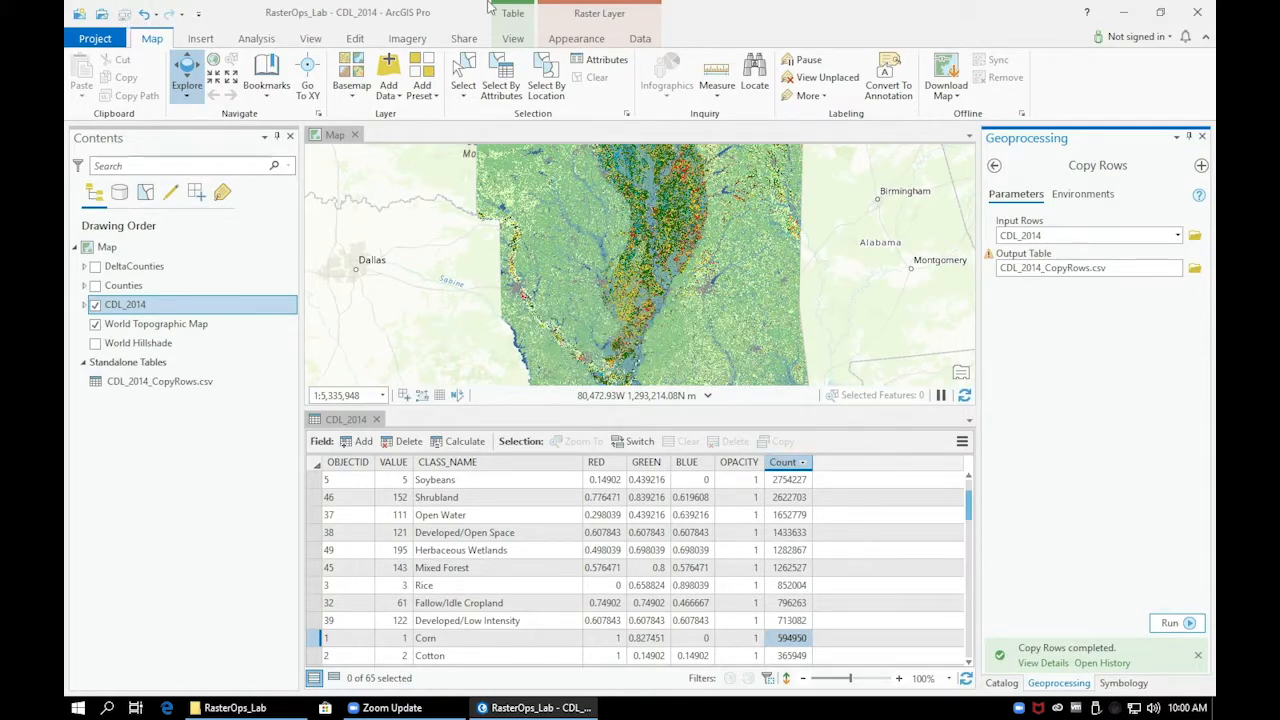
pyautogui.click(1126, 18)
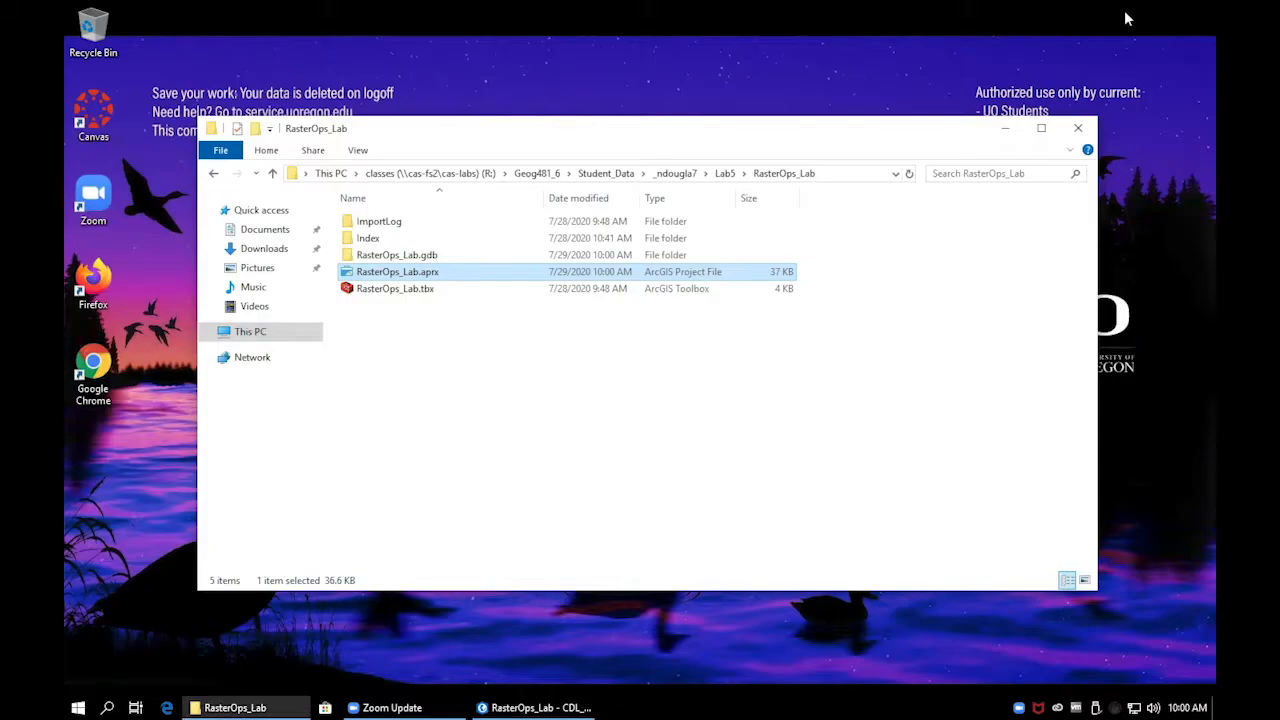
pyautogui.click(213, 175)
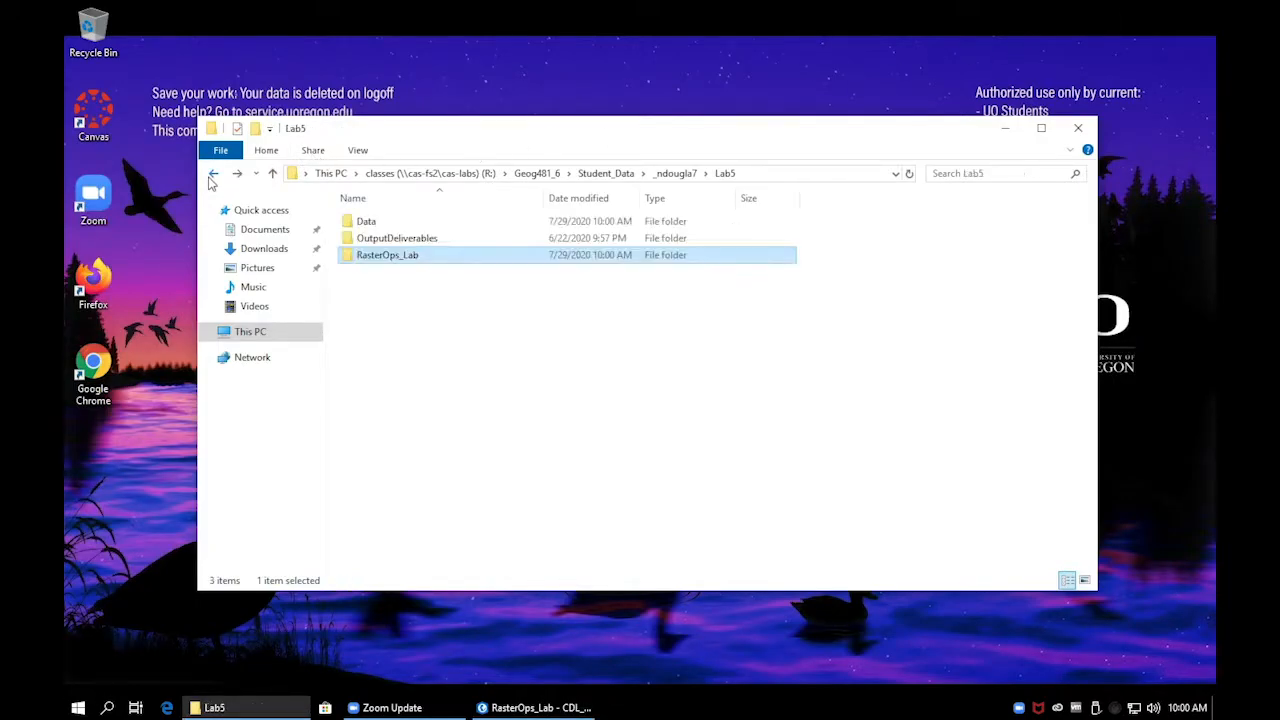
pyautogui.doubleClick(368, 222)
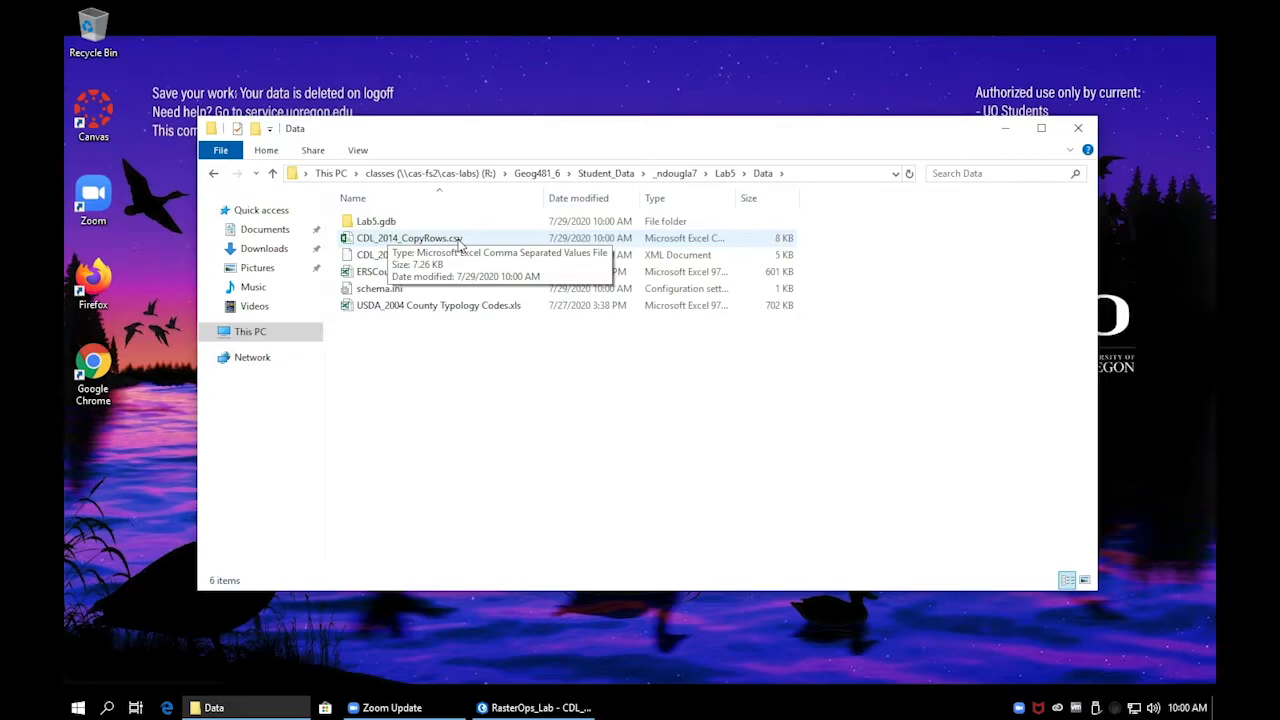
pyautogui.doubleClick(459, 240)
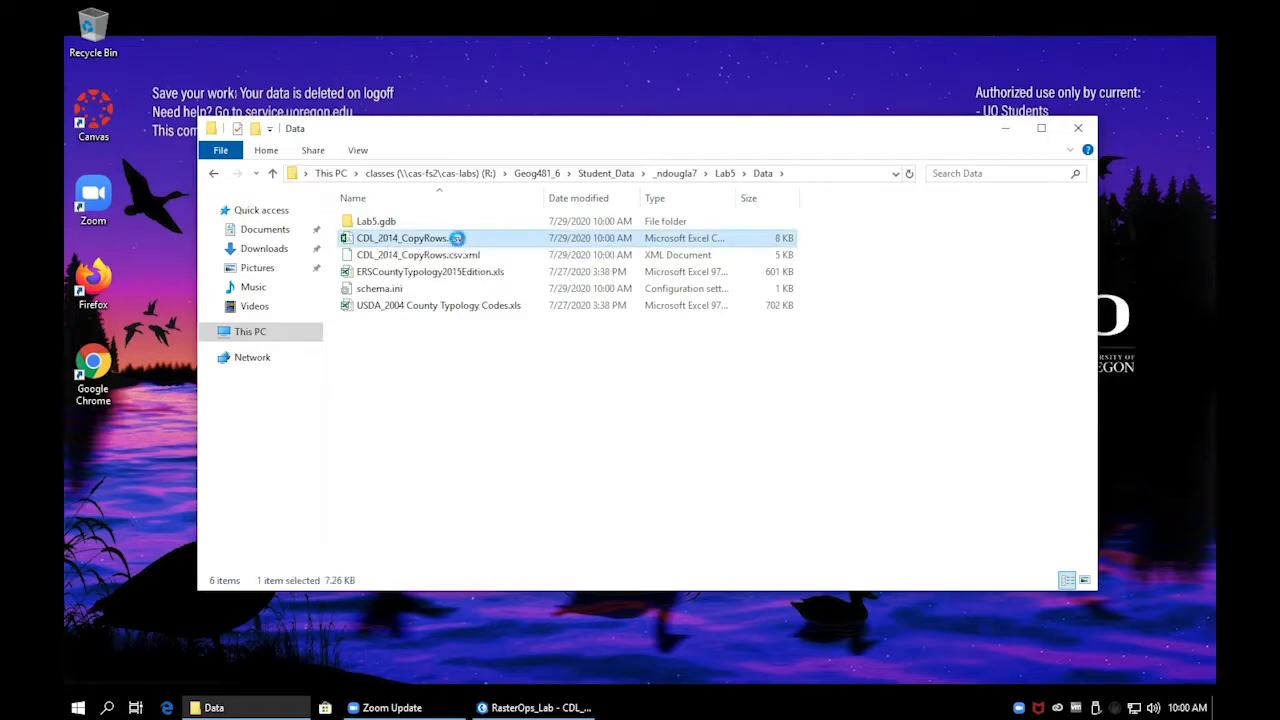
pyautogui.rightClick(457, 240)
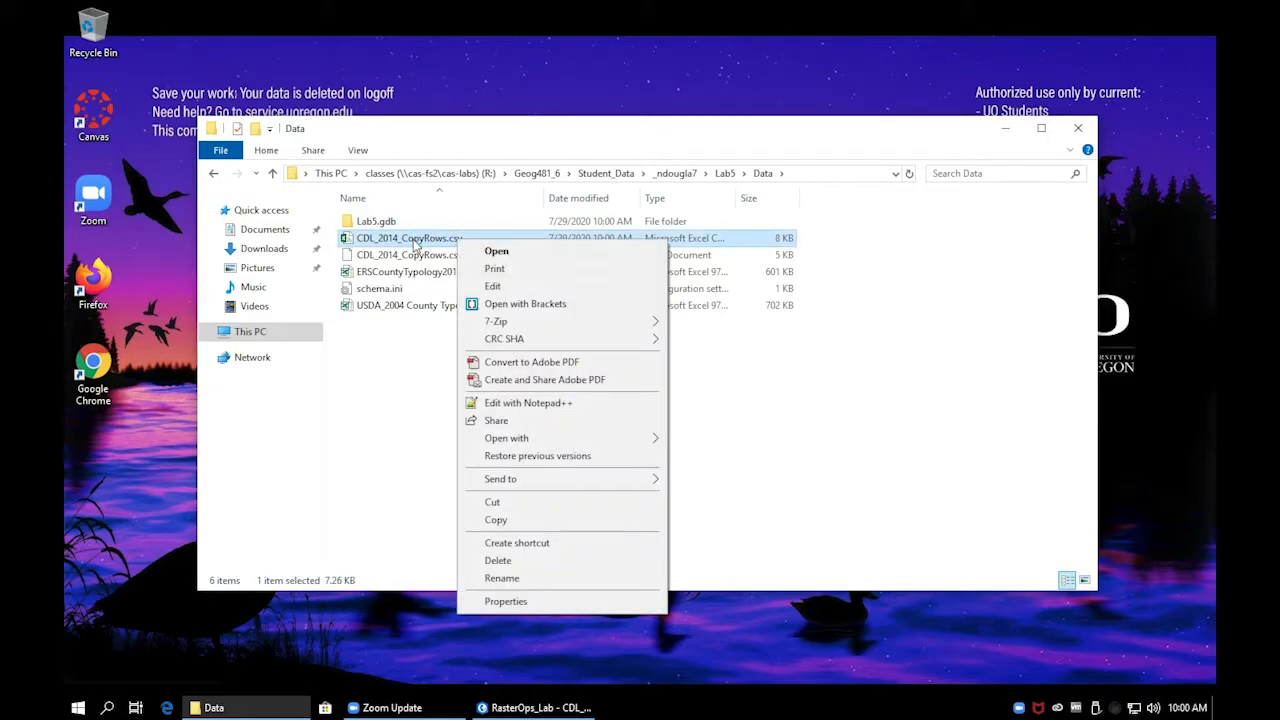
pyautogui.click(496, 252)
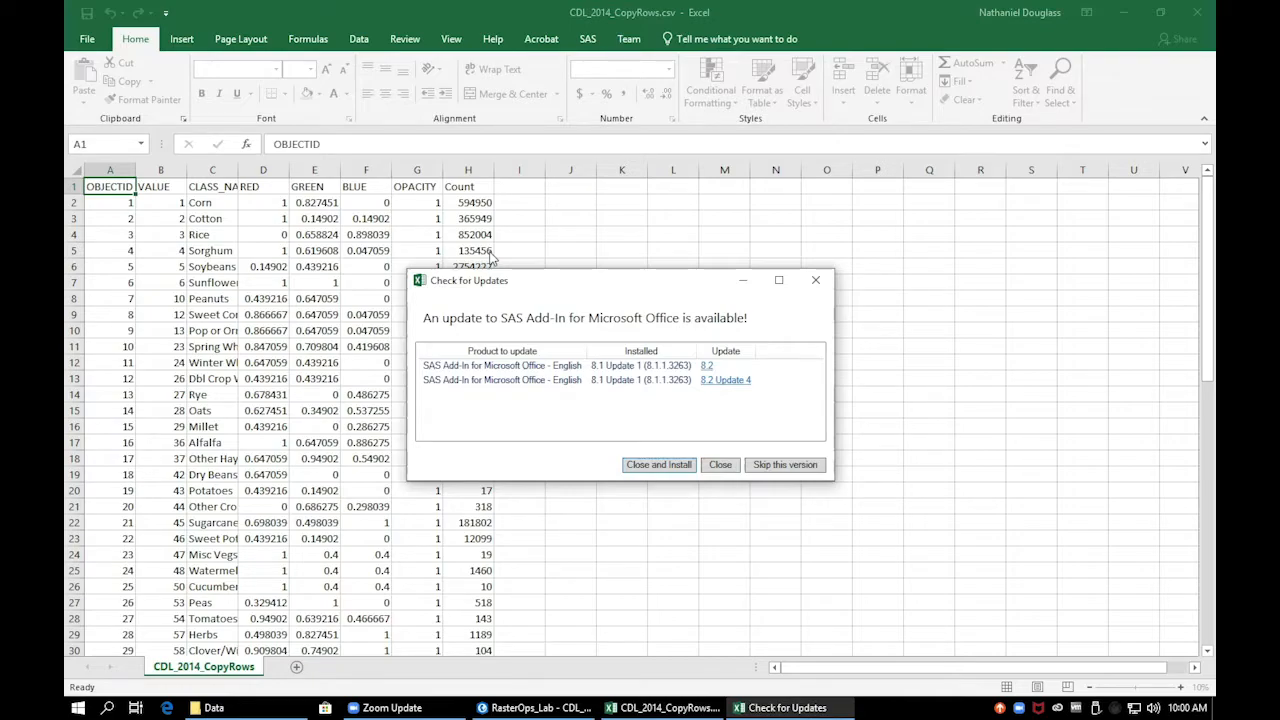
pyautogui.click(722, 465)
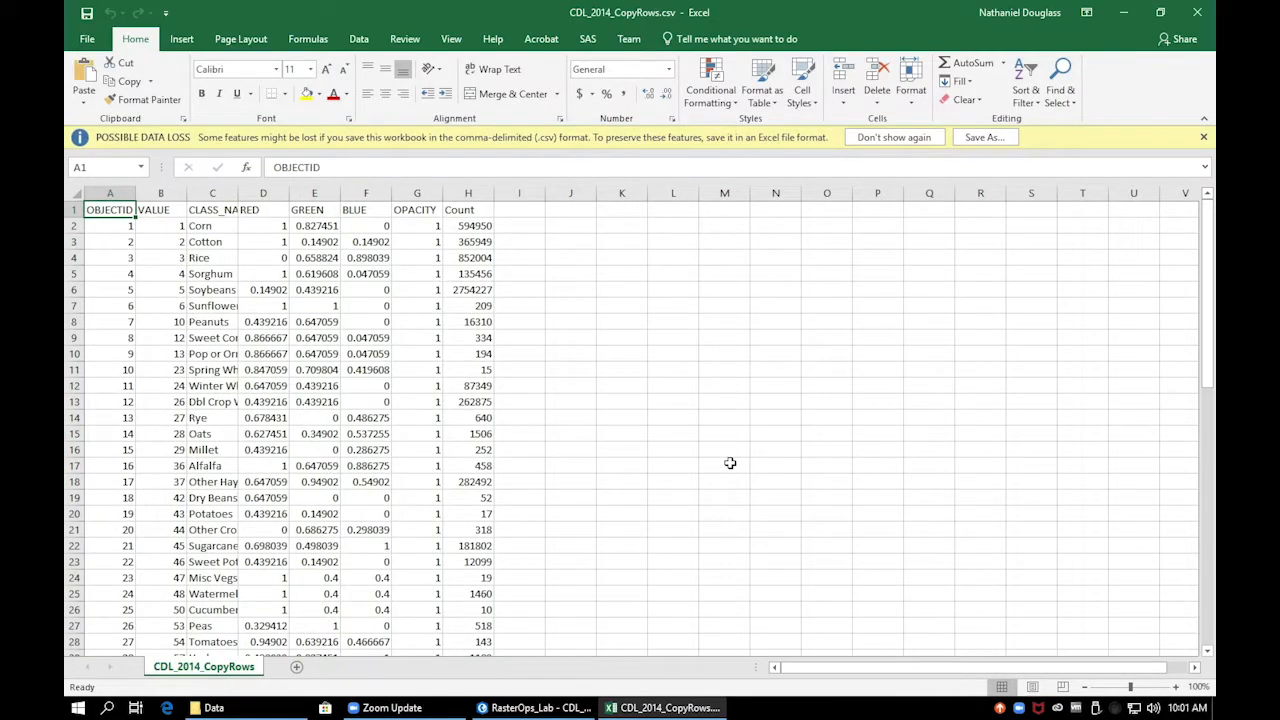
# Delete the OBJECTID column from the sheet.
pyautogui.doubleClick(138, 192)
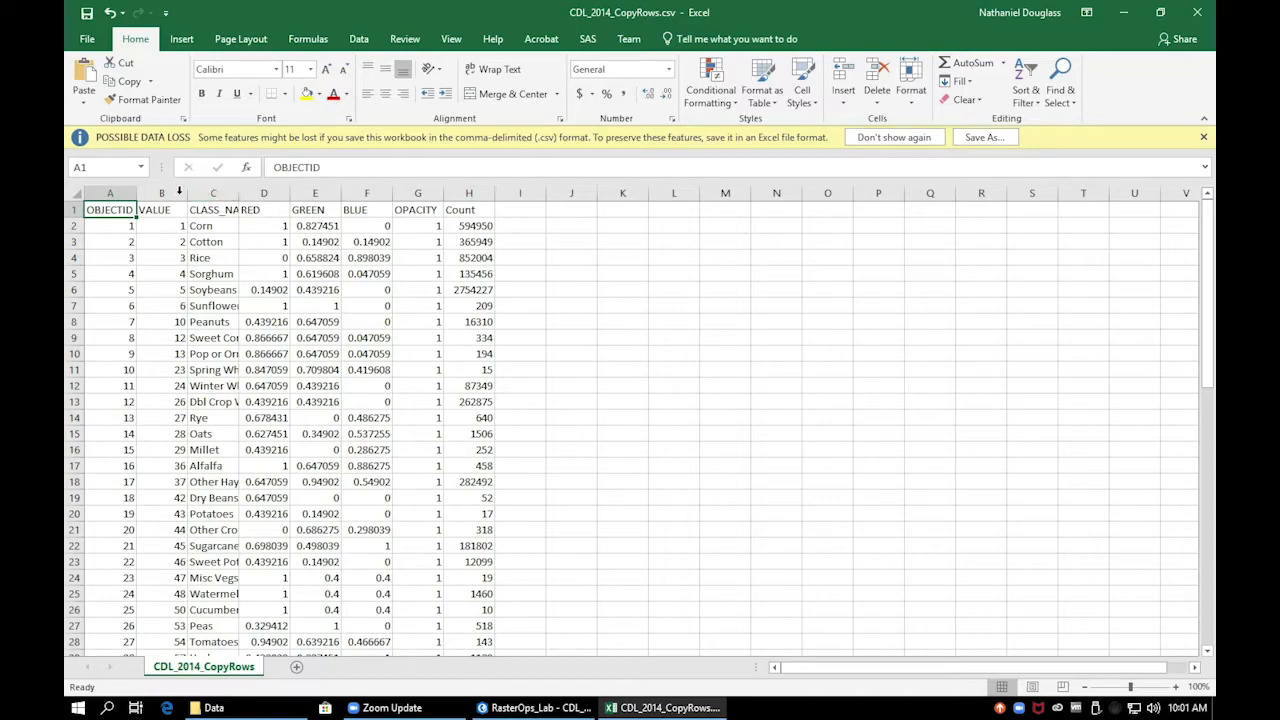
pyautogui.click(118, 194)
pyautogui.rightClick(120, 197)
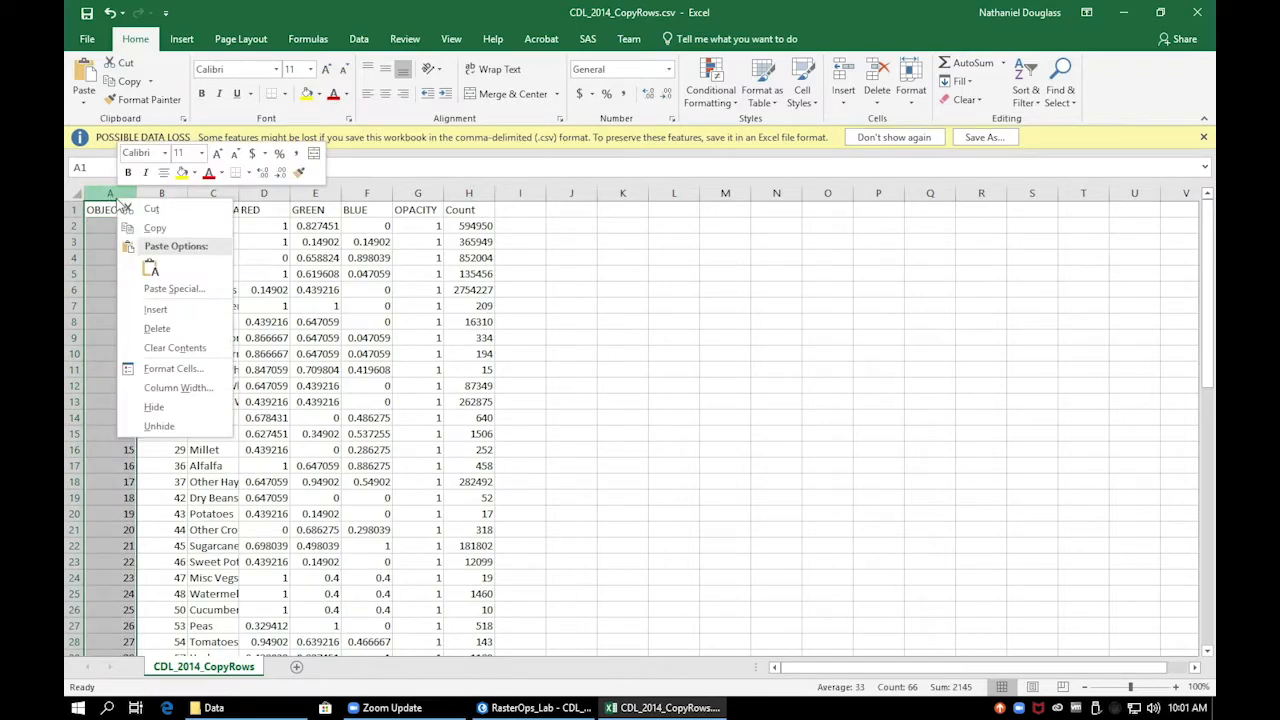
pyautogui.click(156, 328)
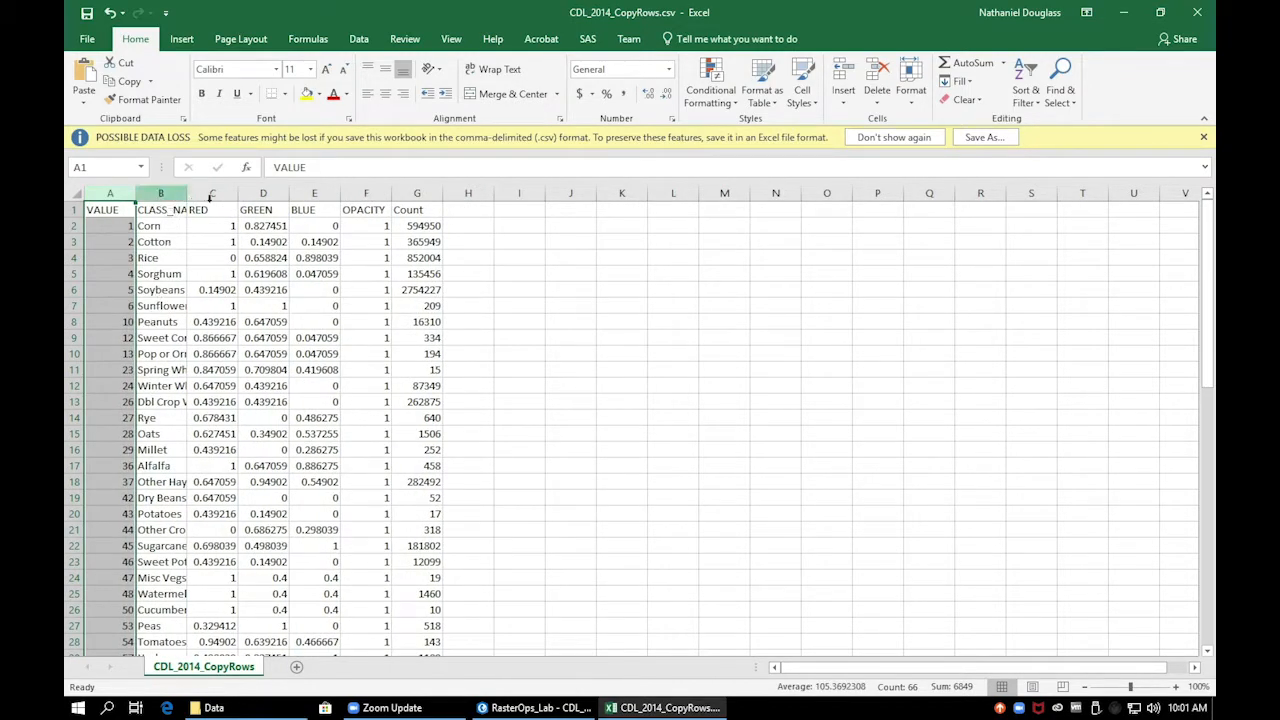
# Delete the RED, GREEN, BLUE and OPACITY columns together.
pyautogui.click(212, 208)
pyautogui.click(211, 193)
pyautogui.moveTo(211, 193); pyautogui.dragTo(346, 199)
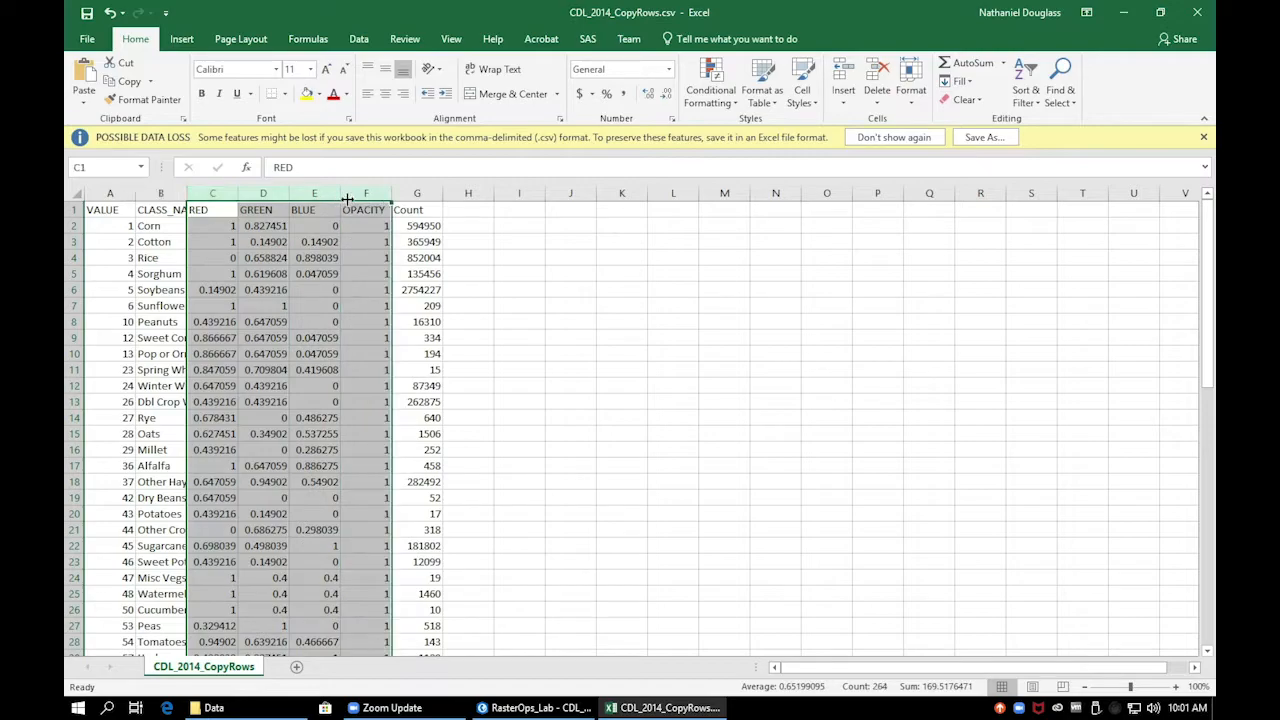
pyautogui.rightClick(346, 199)
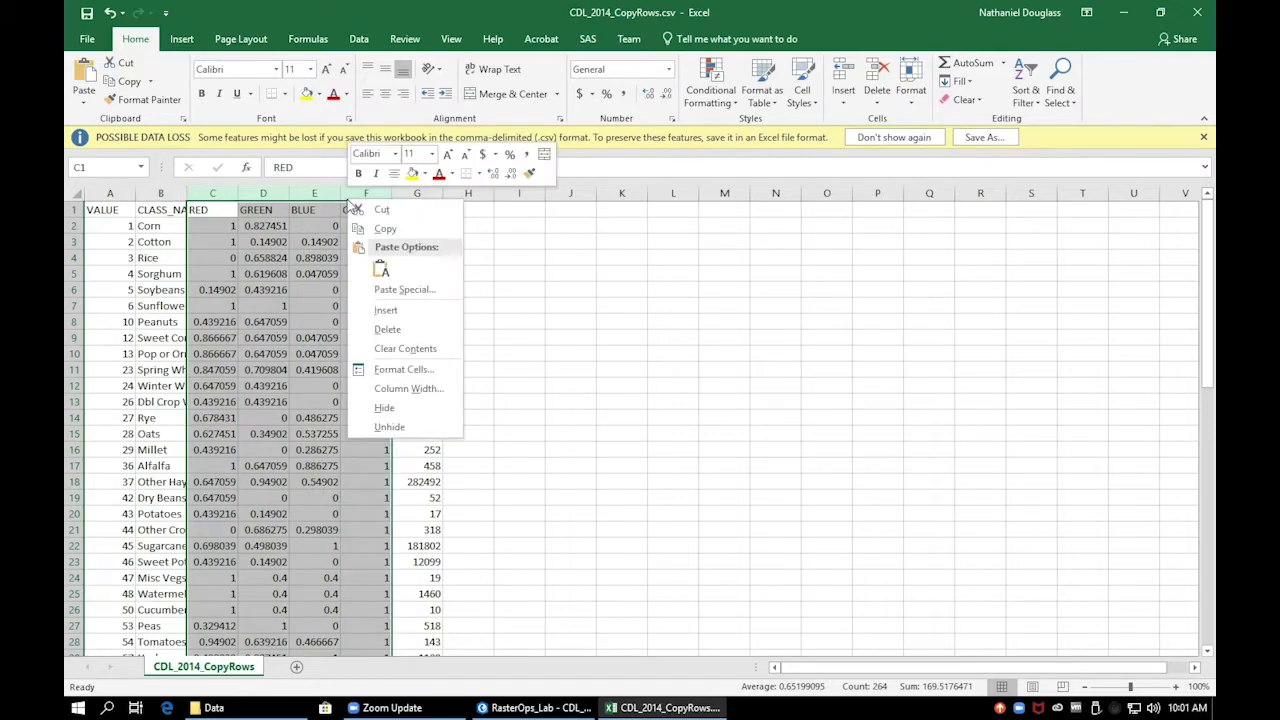
pyautogui.click(387, 329)
pyautogui.click(470, 287)
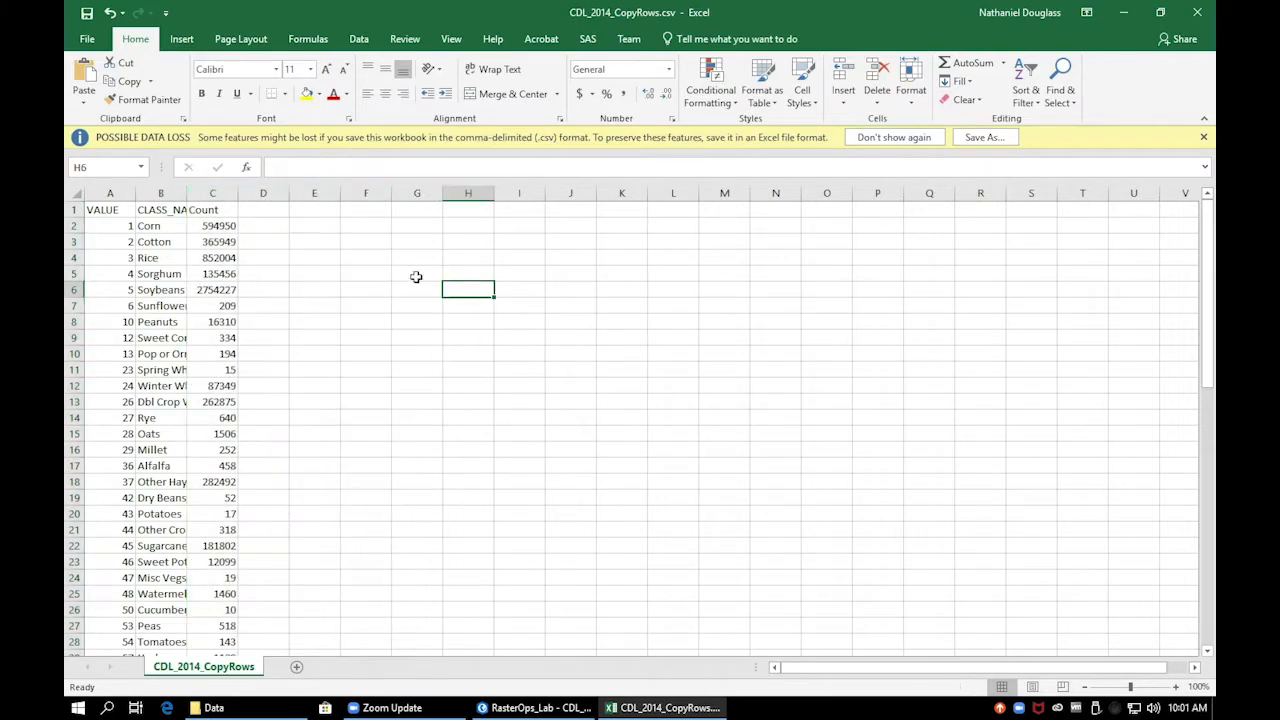
# Auto-fit the widths of the CLASS_NAME, Count and VALUE columns to their contents.
pyautogui.doubleClick(186, 195)
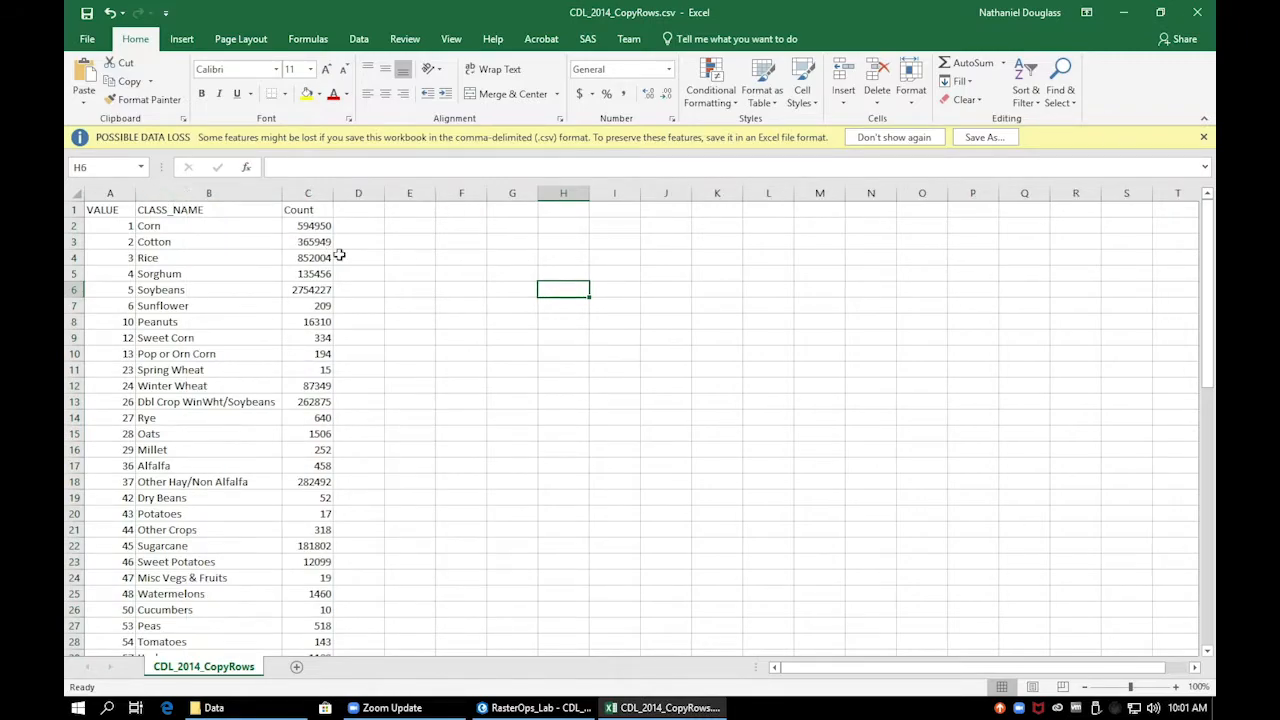
pyautogui.click(376, 287)
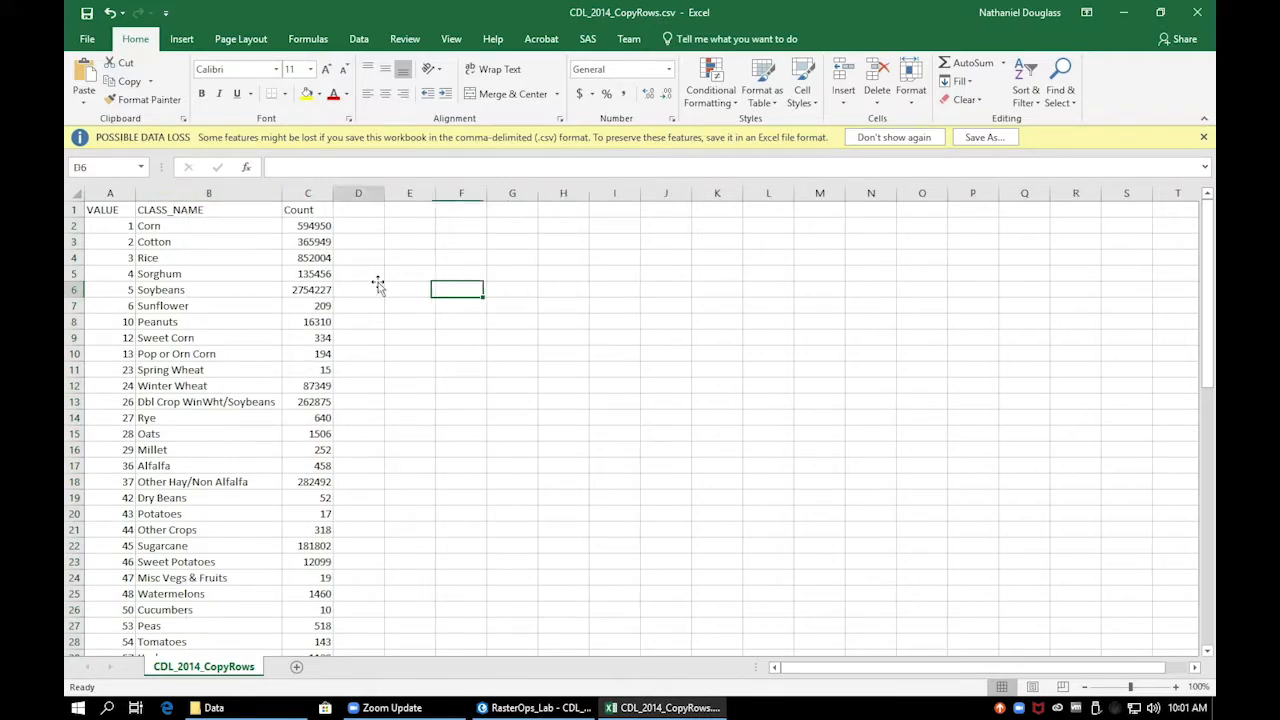
pyautogui.doubleClick(334, 194)
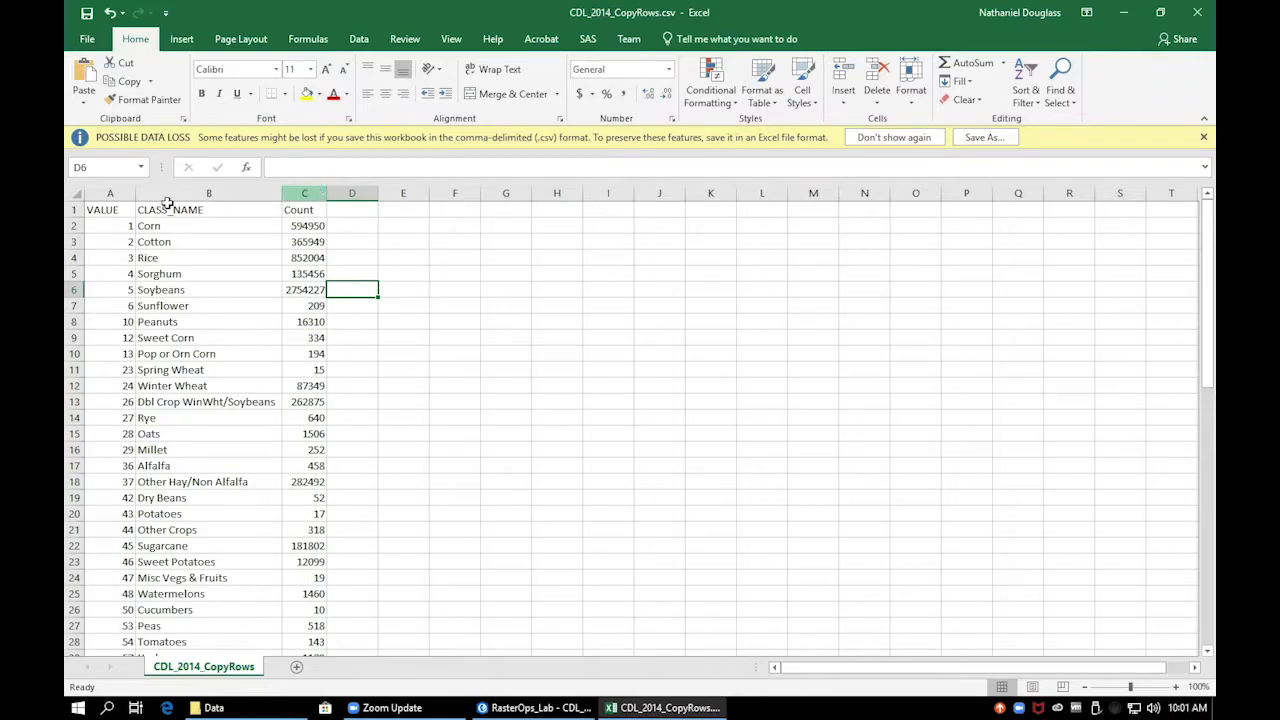
pyautogui.doubleClick(135, 194)
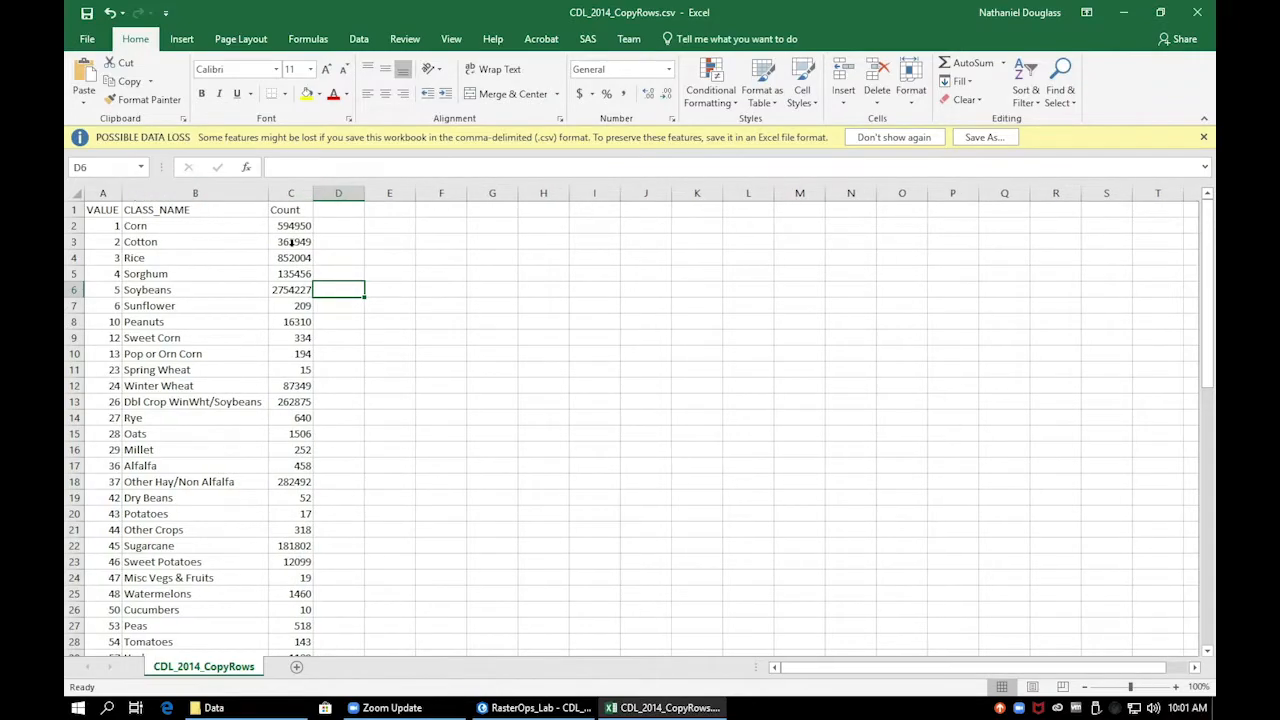
pyautogui.click(440, 330)
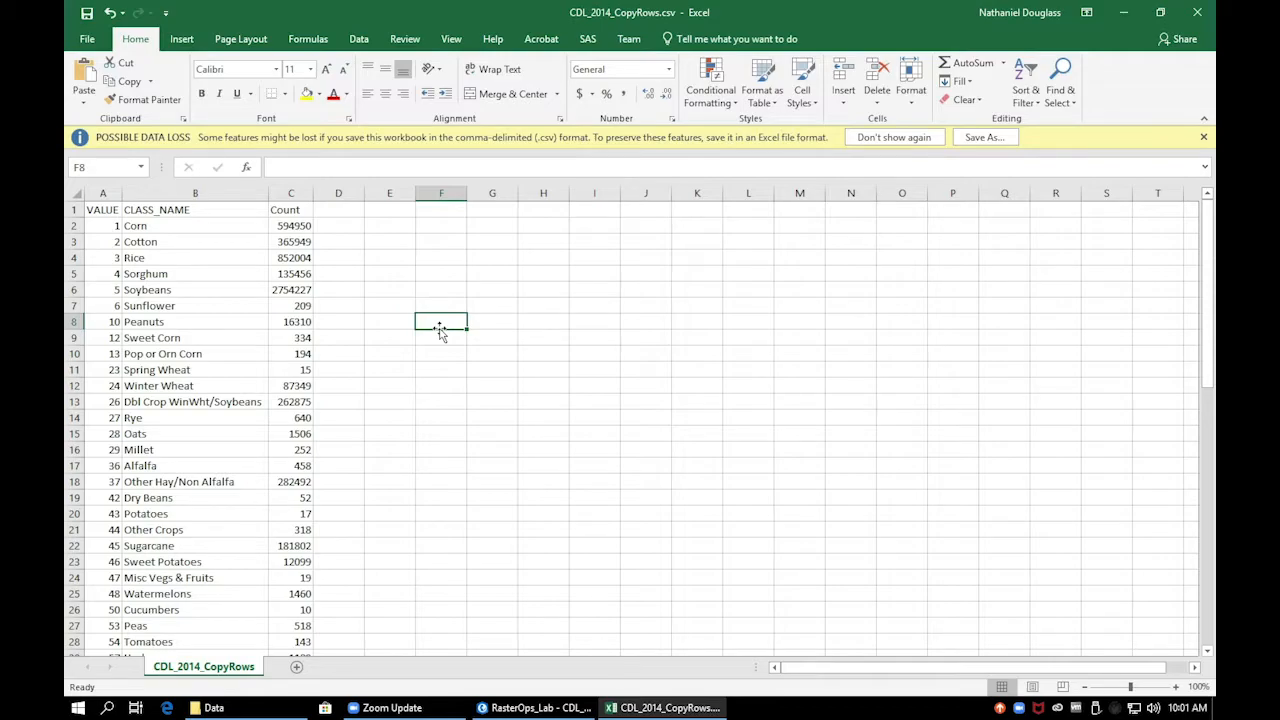
# Format the range A1:C66 as a table with headers, using the first green style in the Medium group.
pyautogui.click(105, 210)
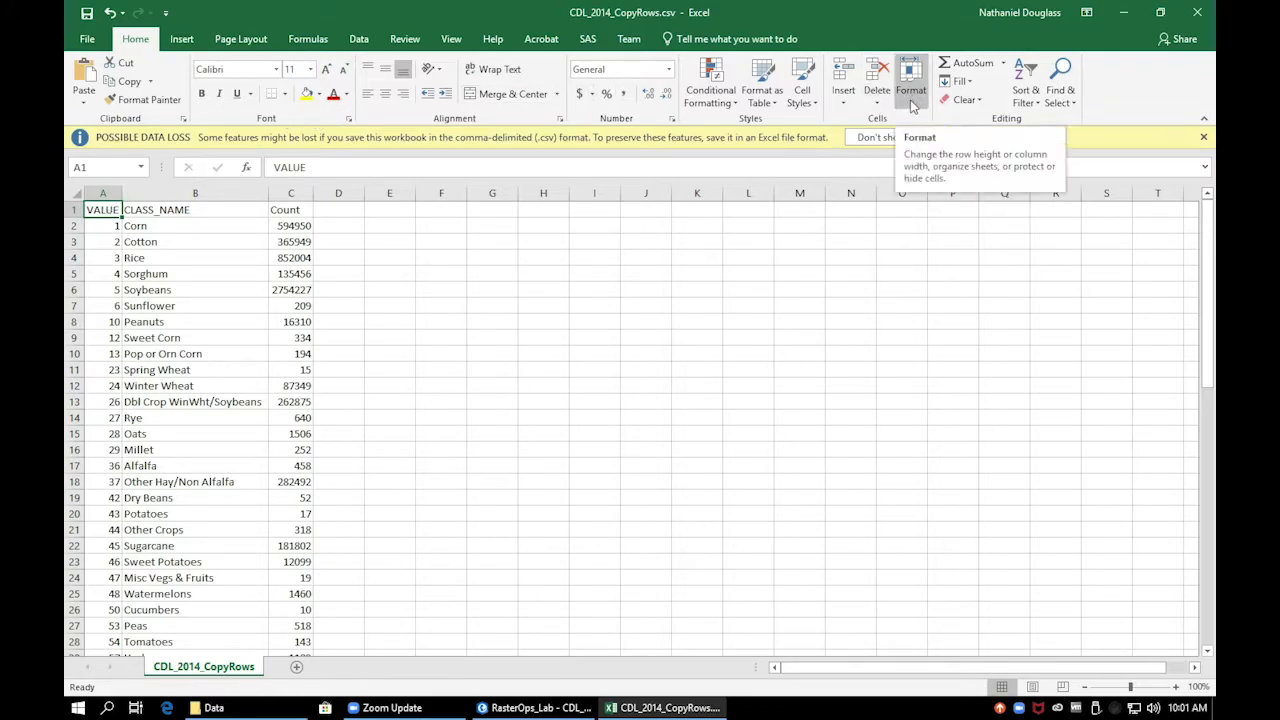
pyautogui.click(772, 108)
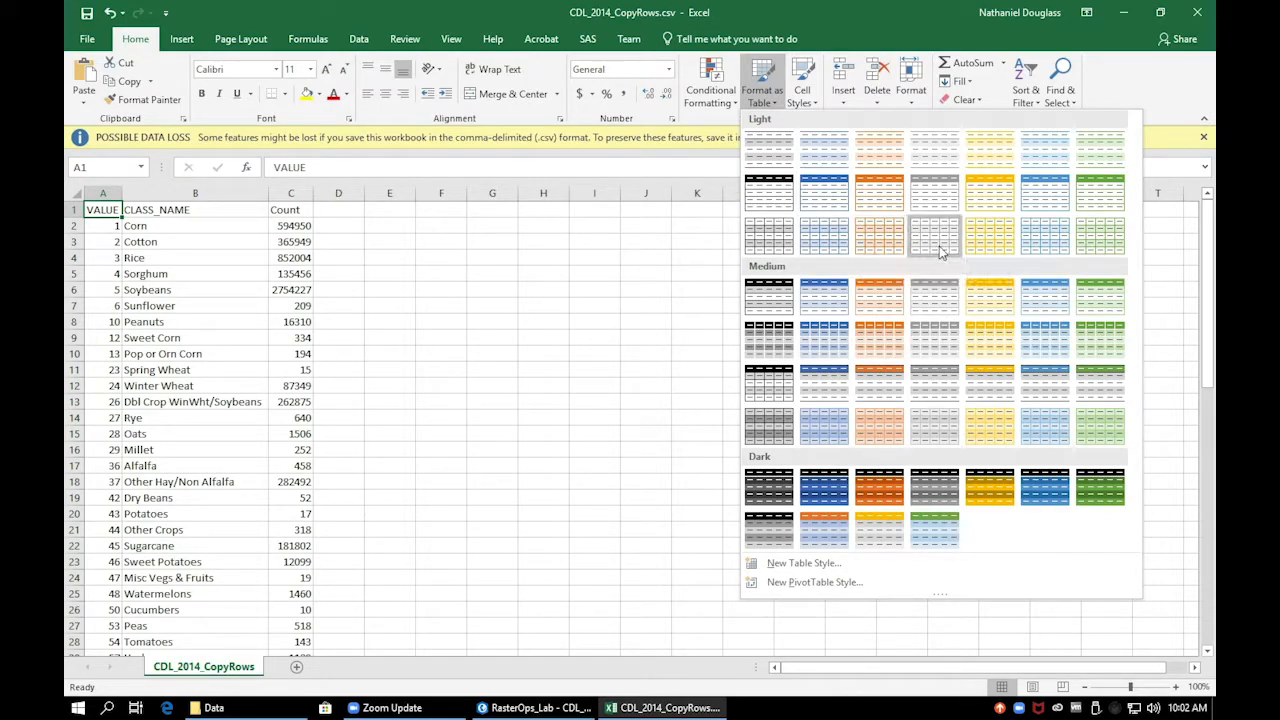
pyautogui.click(1103, 300)
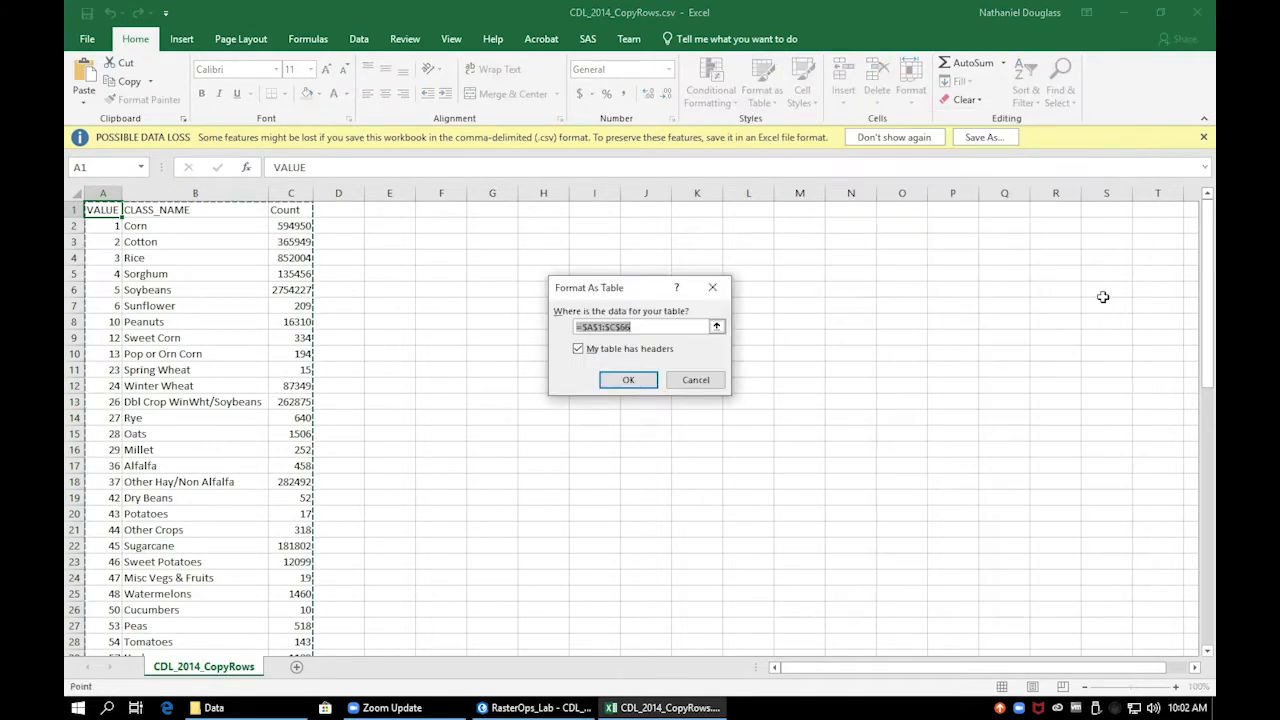
pyautogui.click(645, 379)
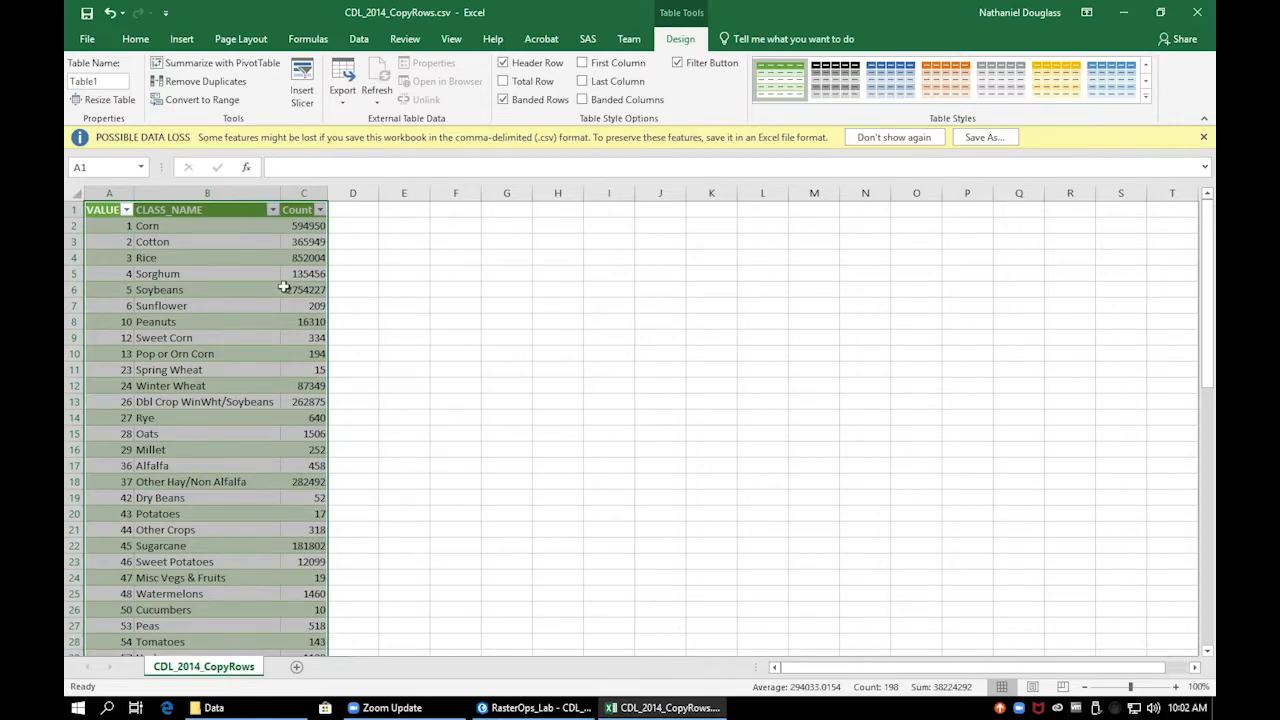
# Sort the table by the Count column from smallest to largest.
pyautogui.click(362, 246)
pyautogui.click(320, 210)
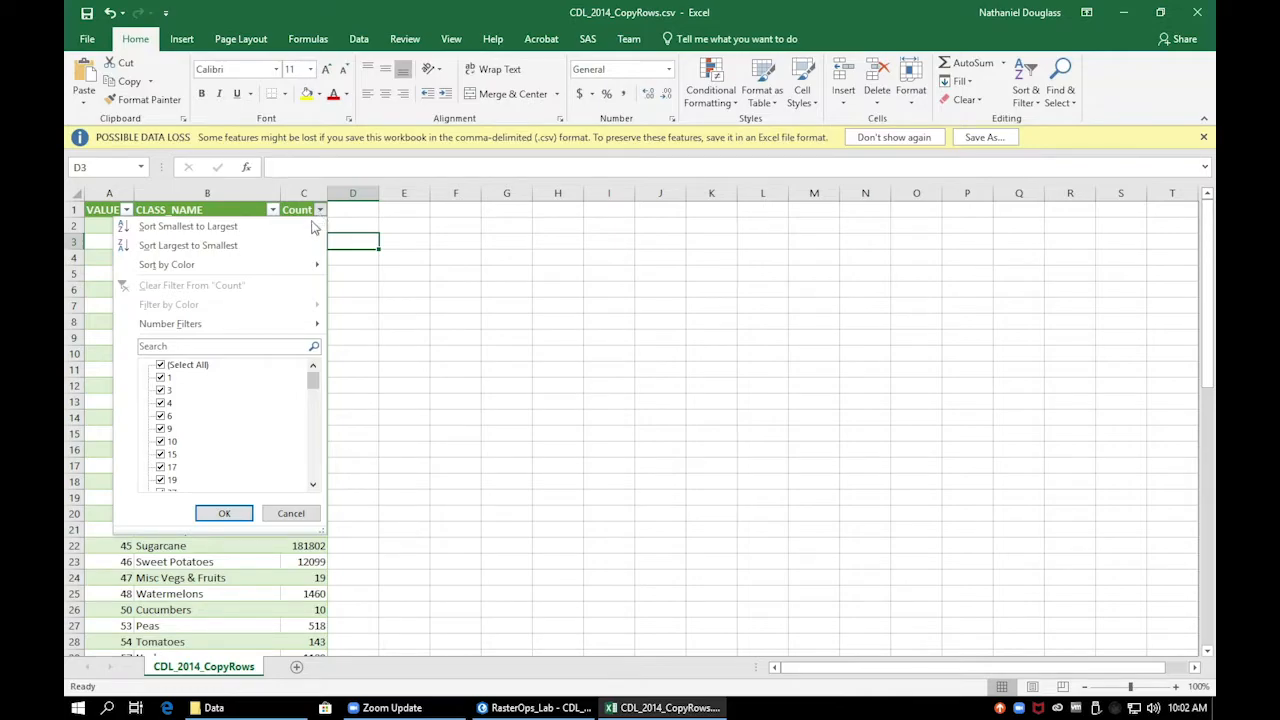
pyautogui.click(302, 228)
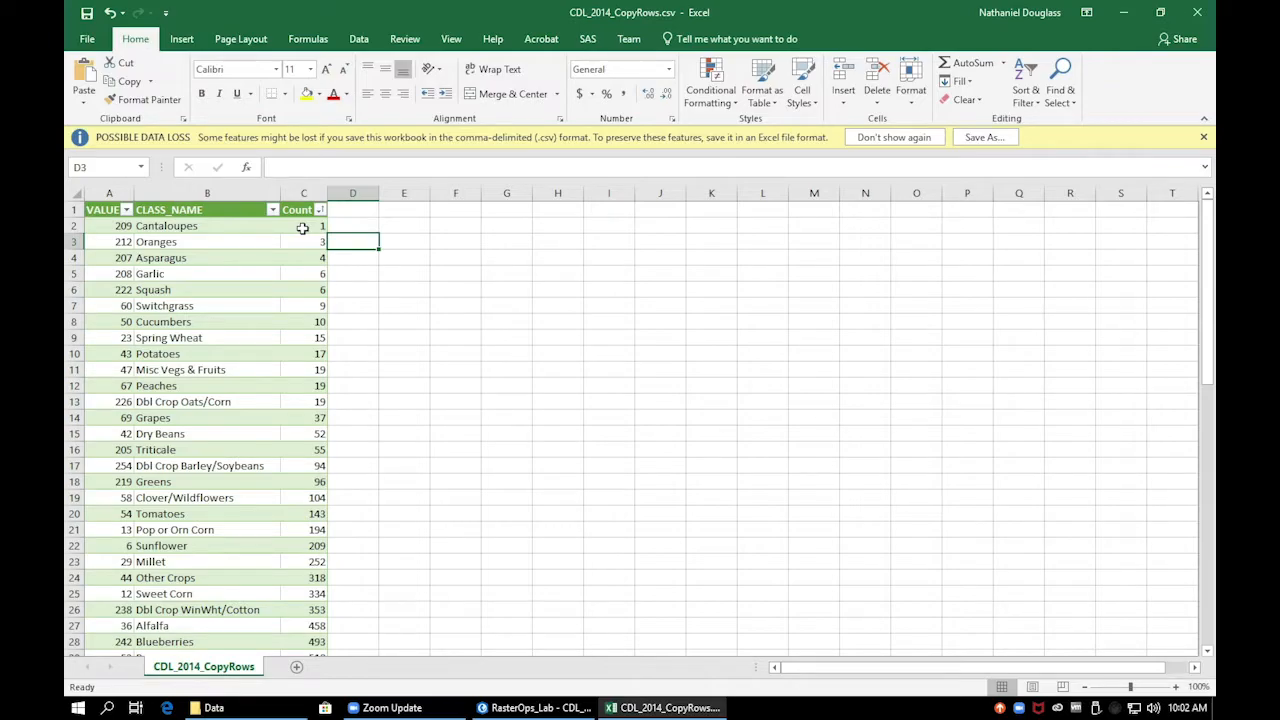
# Insert a clustered bar chart of Count with CLASS_NAME as the category labels, and enlarge it on the sheet.
pyautogui.click(219, 193)
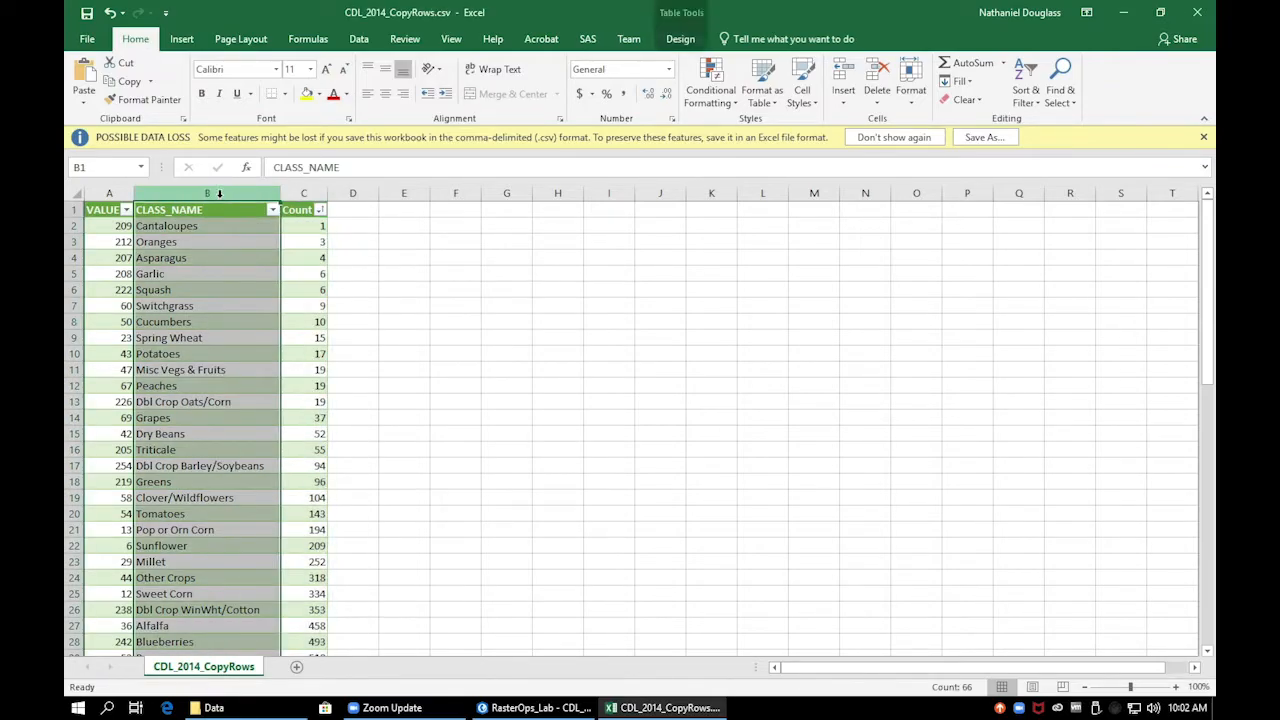
pyautogui.keyDown('shift'); pyautogui.click(298, 195); pyautogui.keyUp('shift')
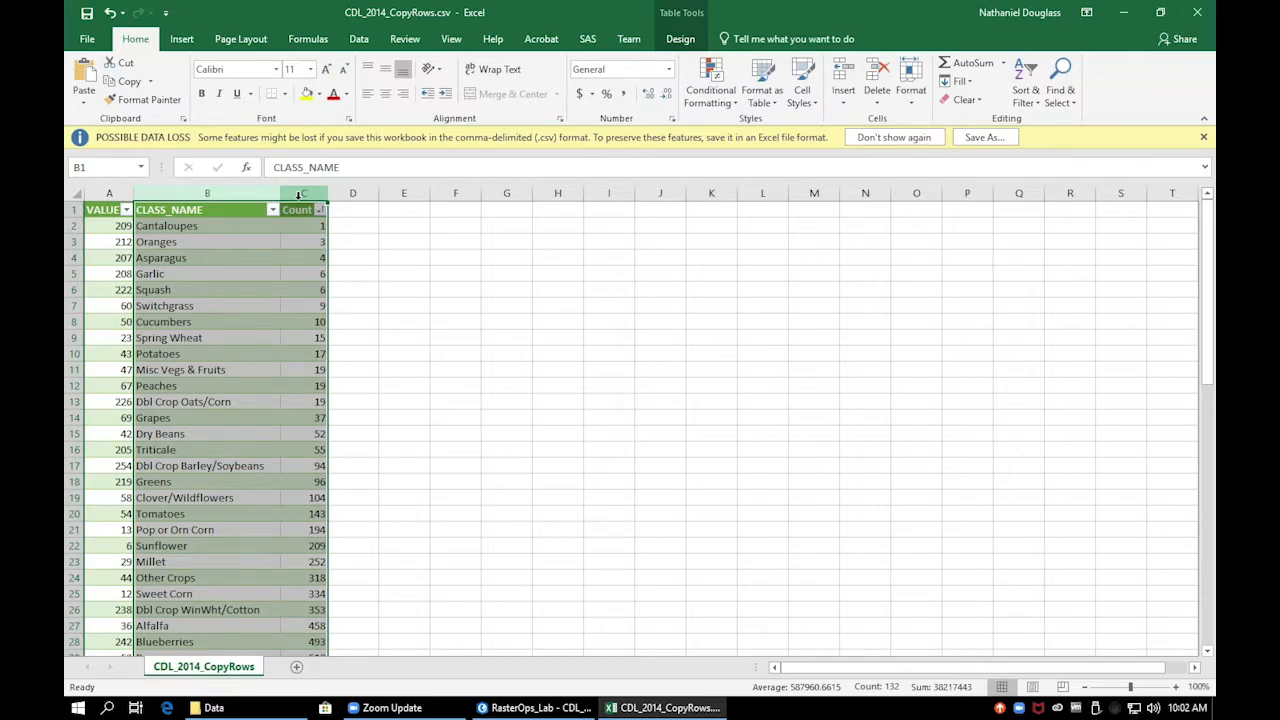
pyautogui.click(182, 40)
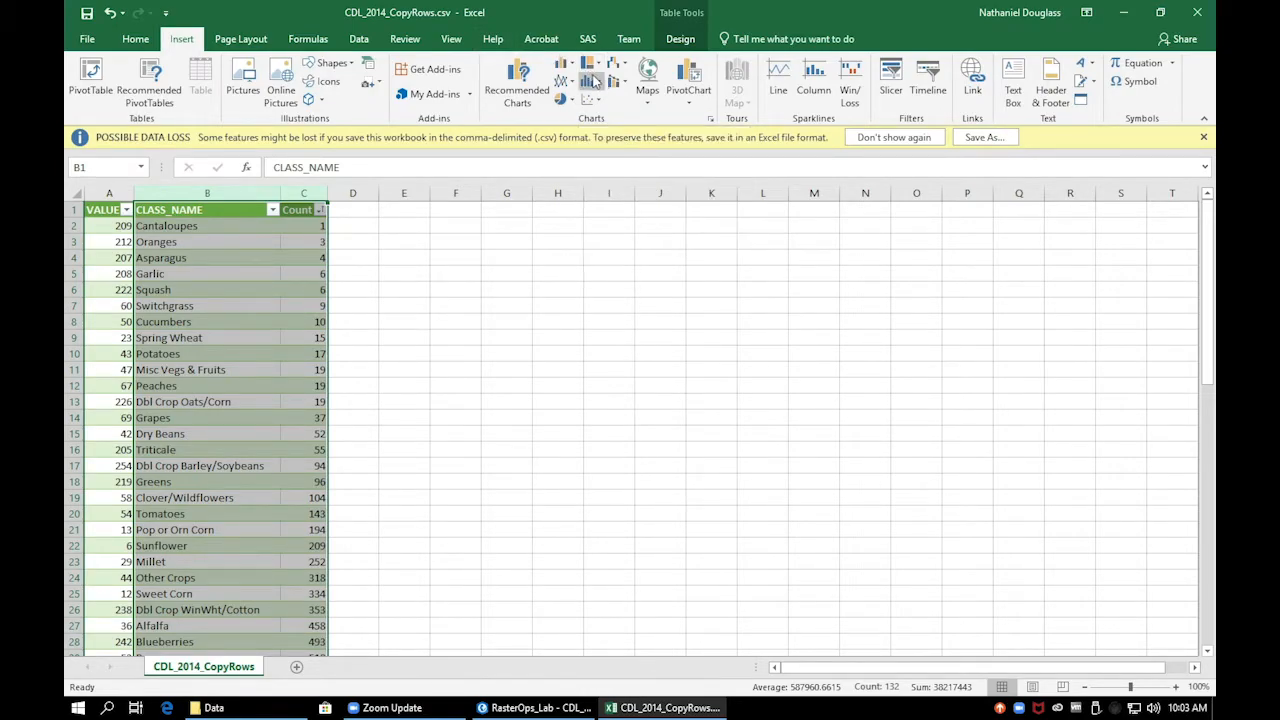
pyautogui.click(540, 93)
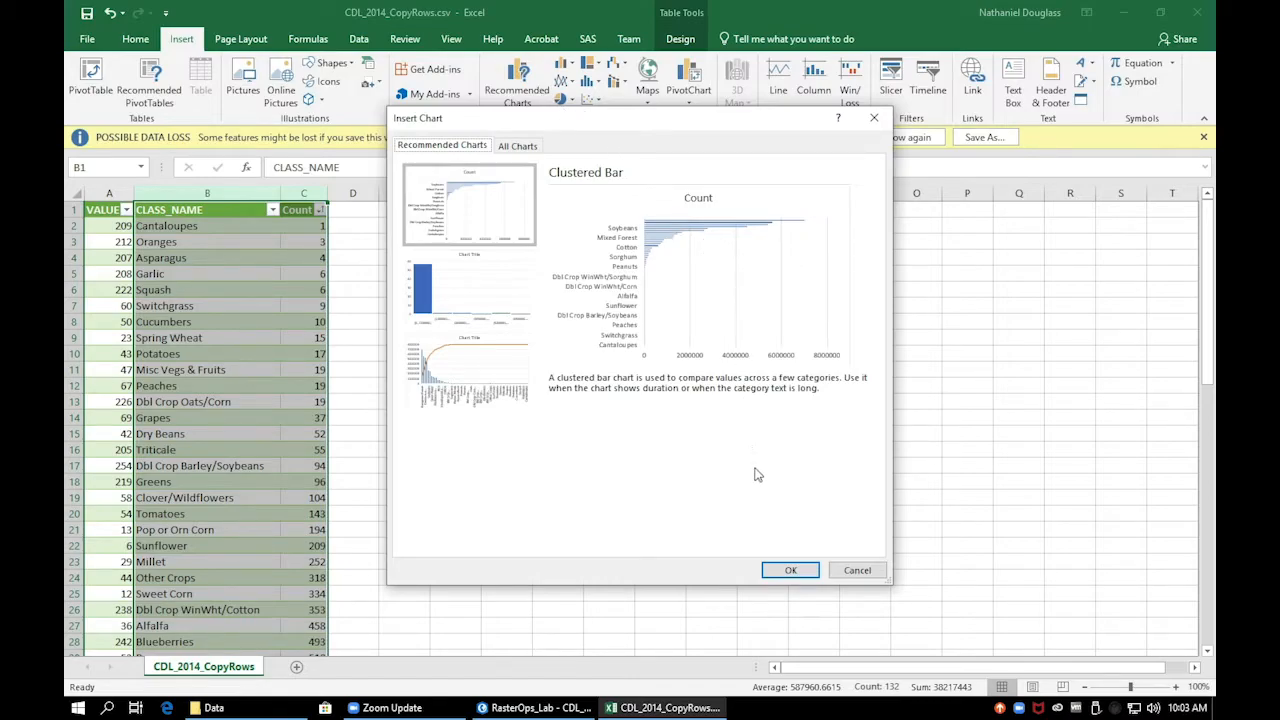
pyautogui.click(508, 147)
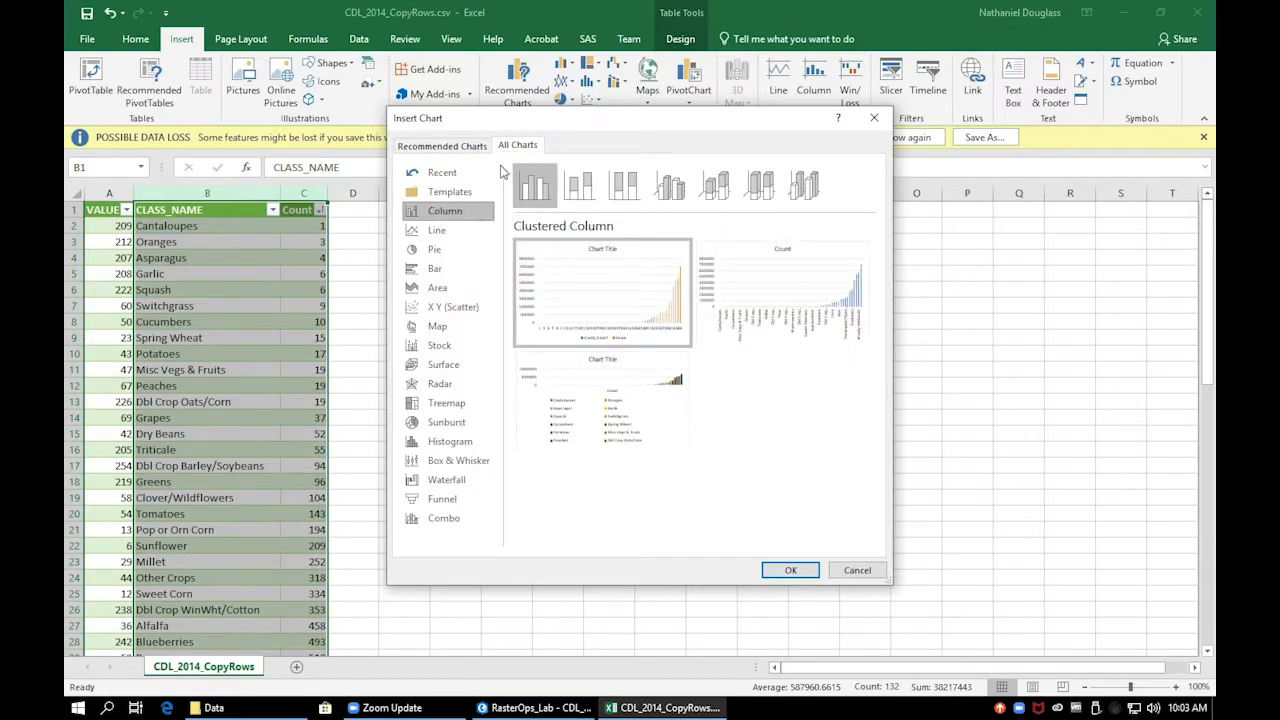
pyautogui.click(456, 274)
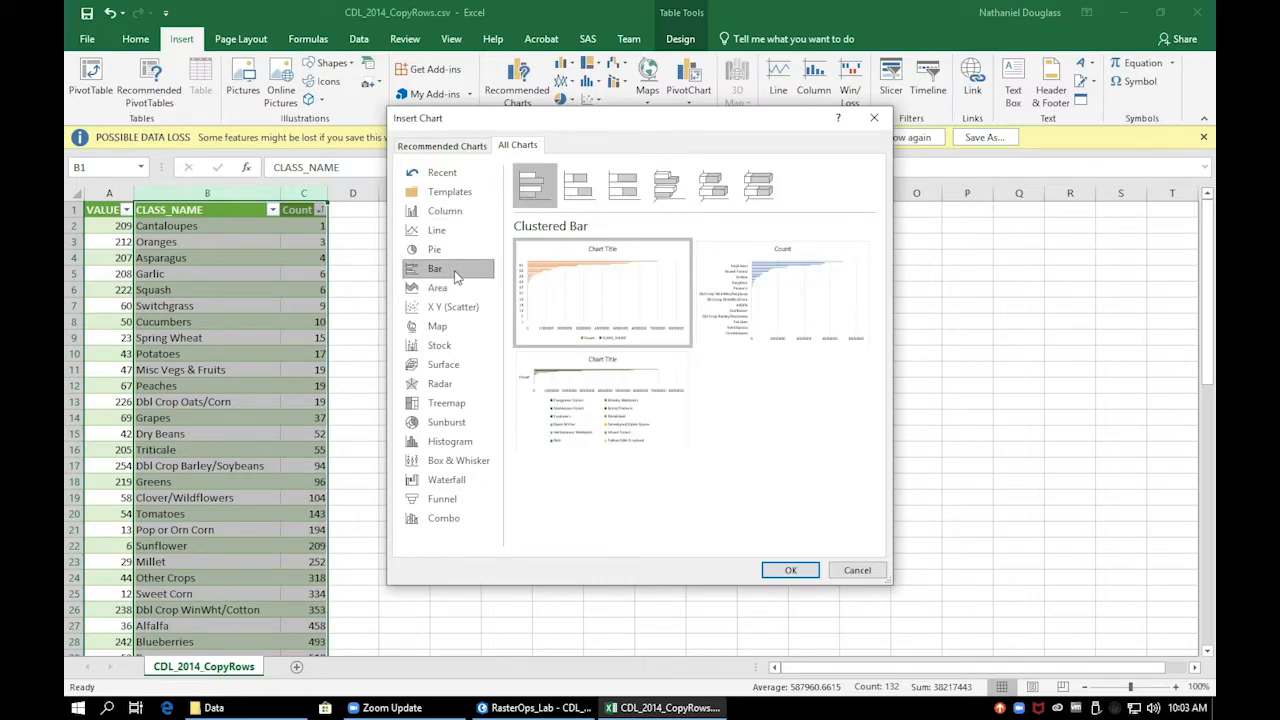
pyautogui.moveTo(634, 303)
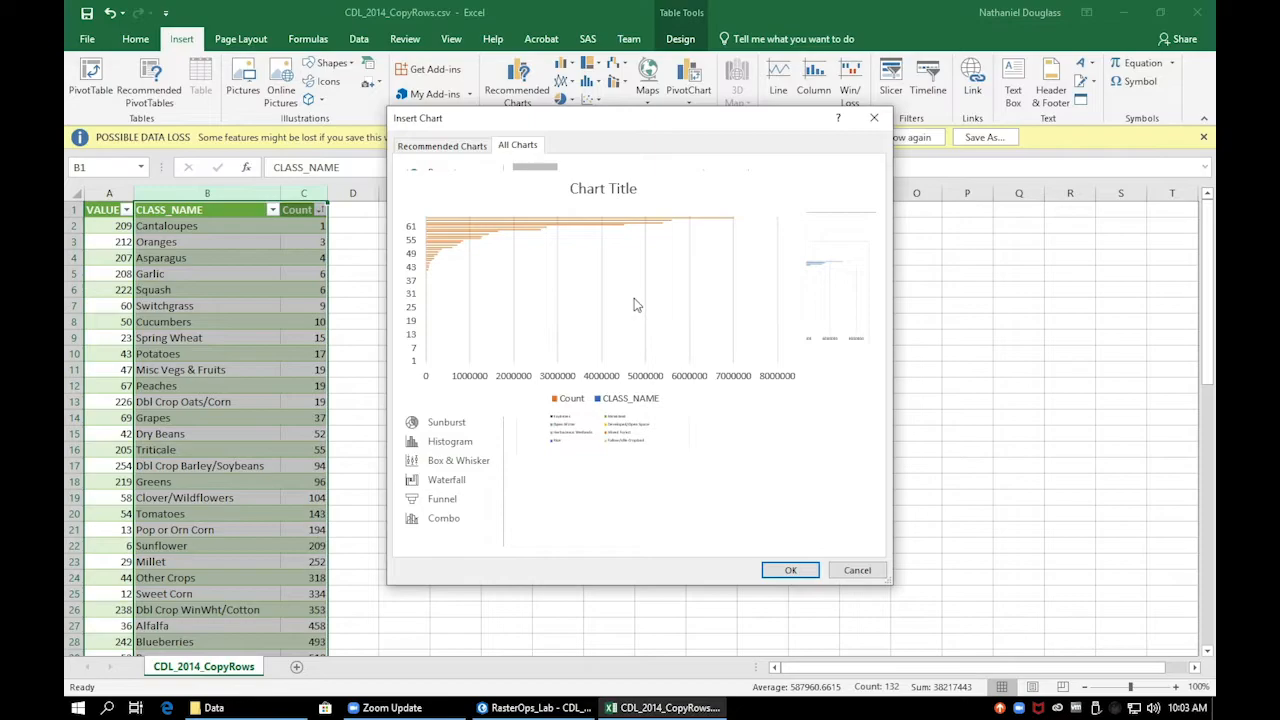
pyautogui.moveTo(842, 303)
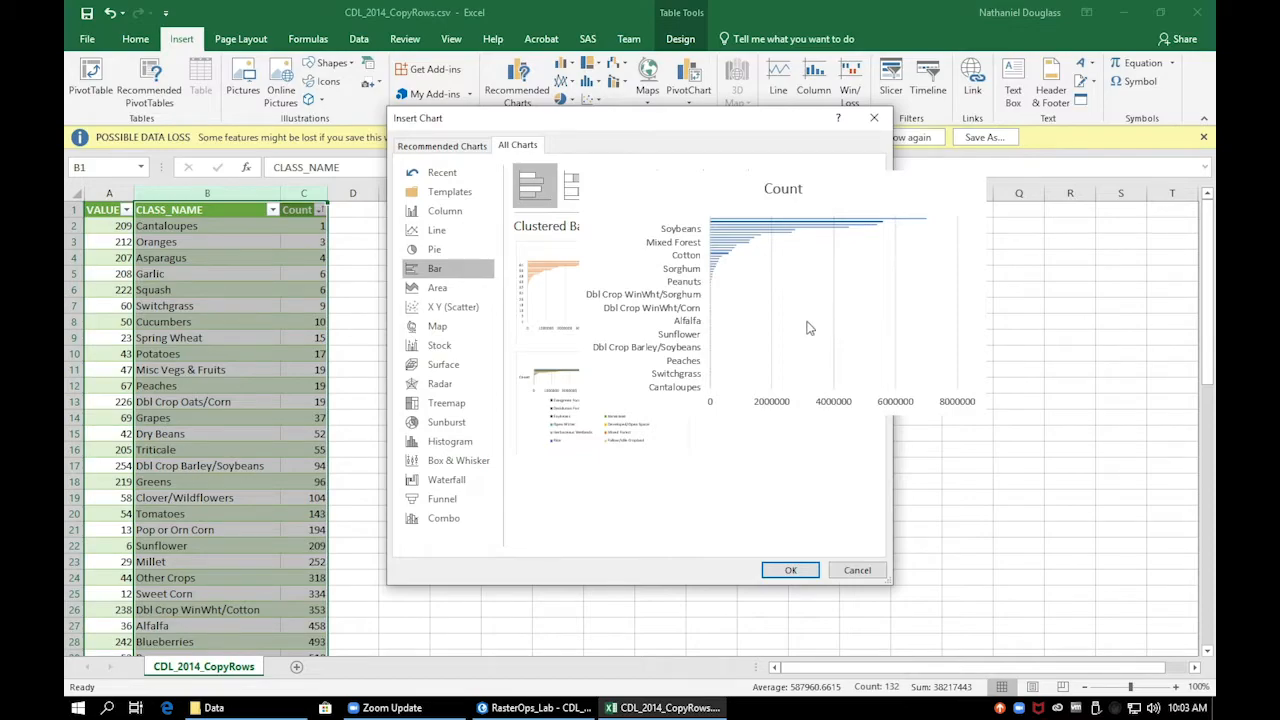
pyautogui.doubleClick(808, 321)
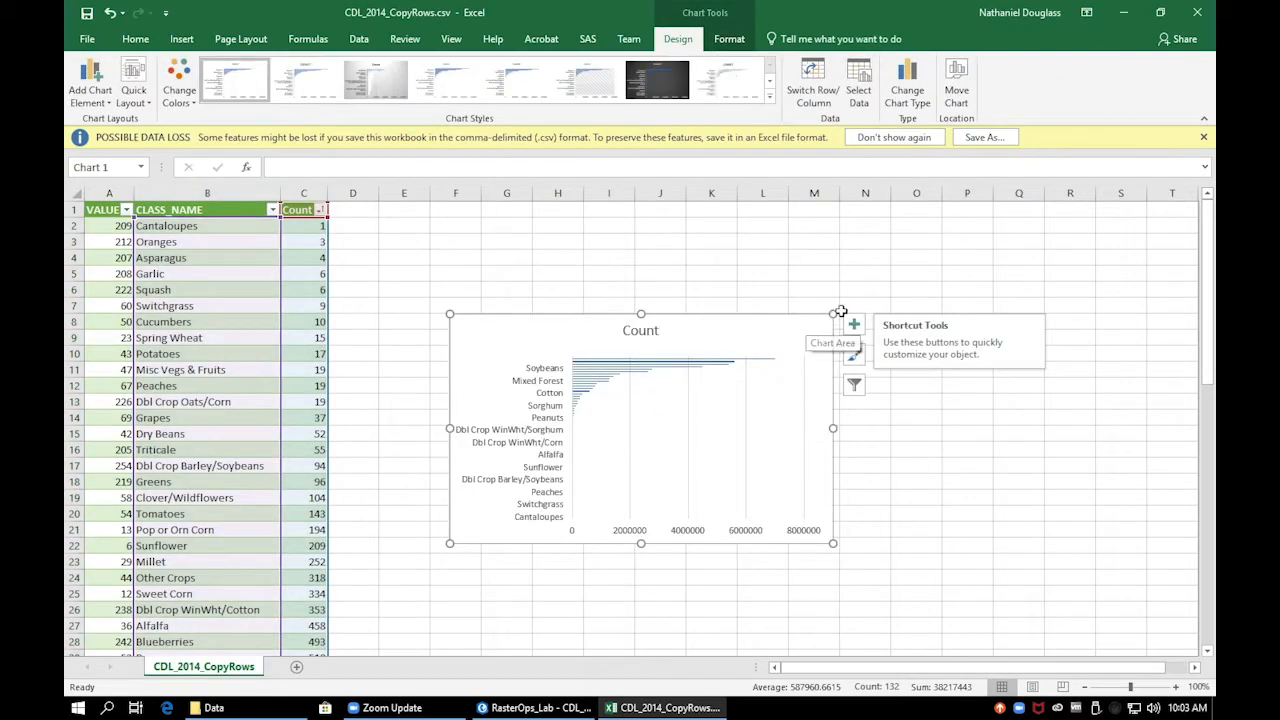
pyautogui.moveTo(841, 313); pyautogui.dragTo(1035, 225)
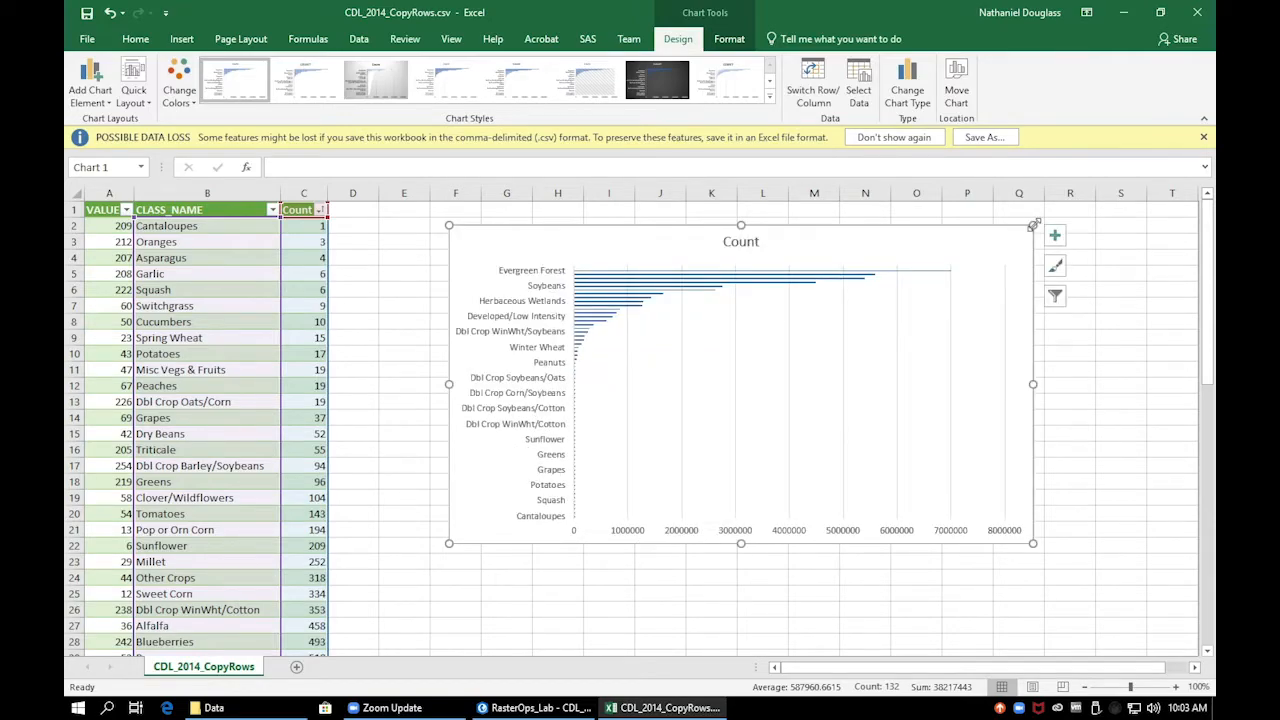
# Change the chart title to CDL 2014 Count.
pyautogui.click(741, 242)
pyautogui.doubleClick(741, 243)
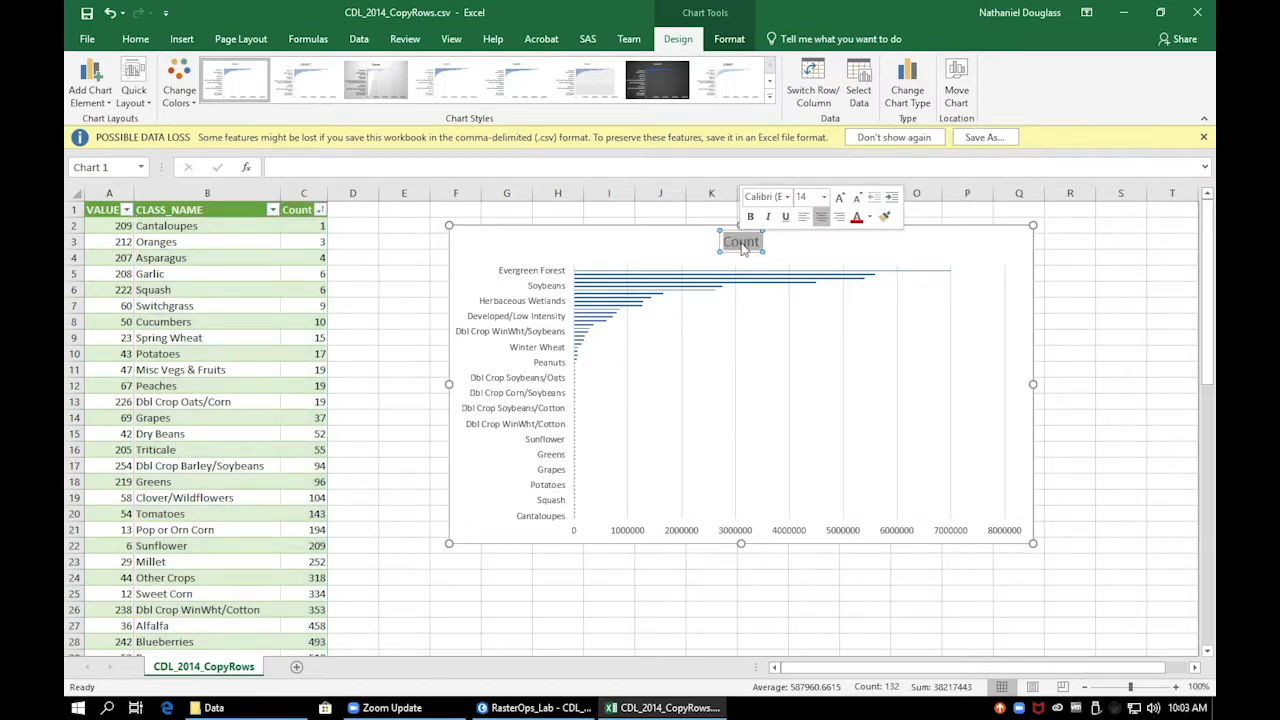
pyautogui.write('CDL')
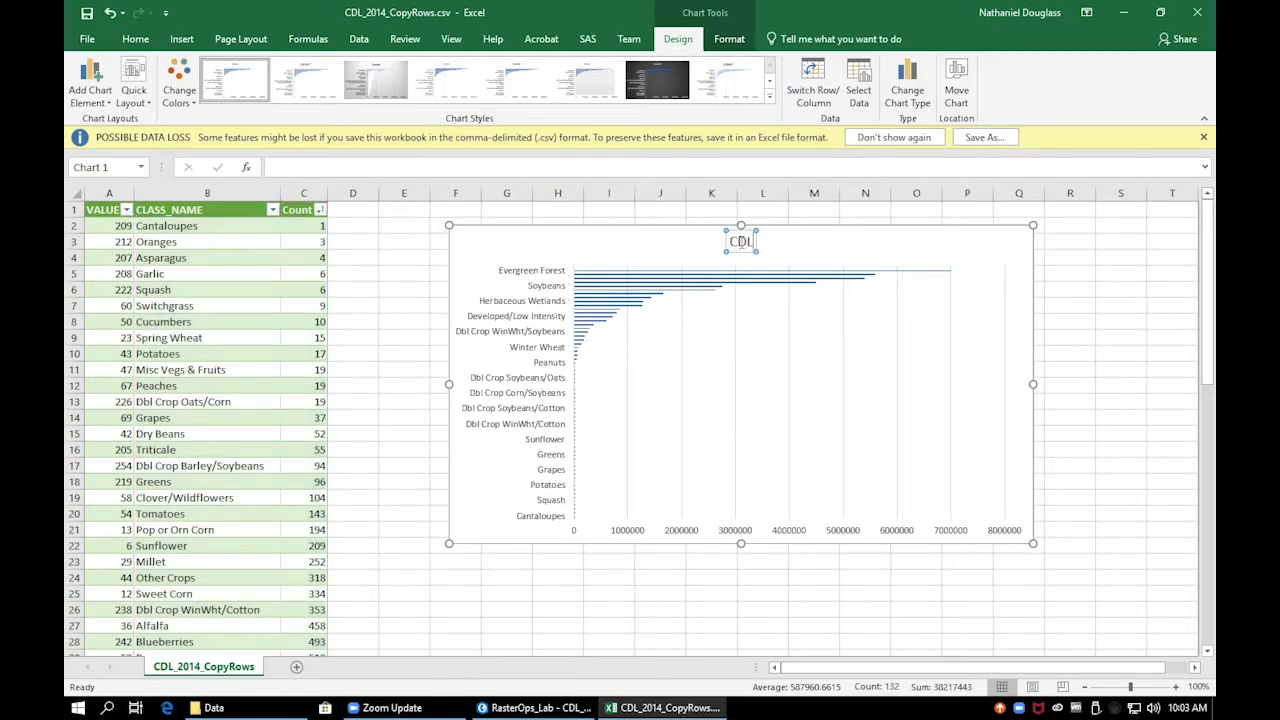
pyautogui.write(' 2014 Co')
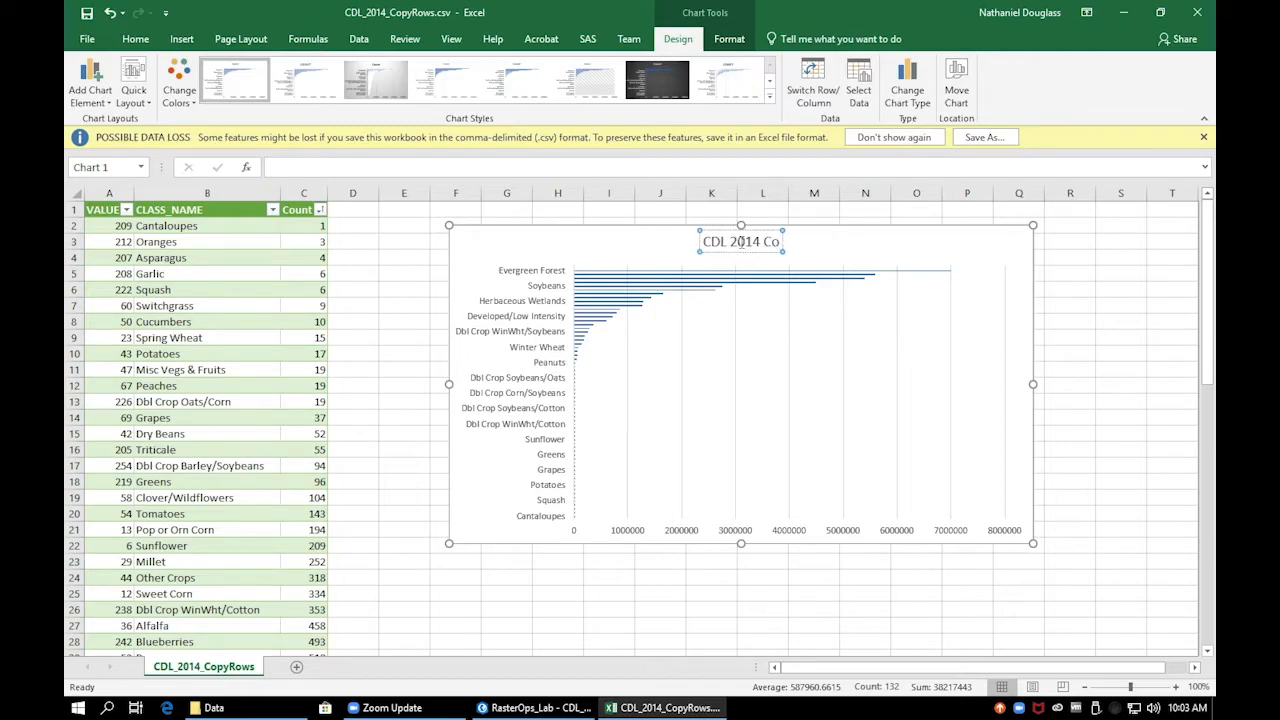
pyautogui.write('unt')
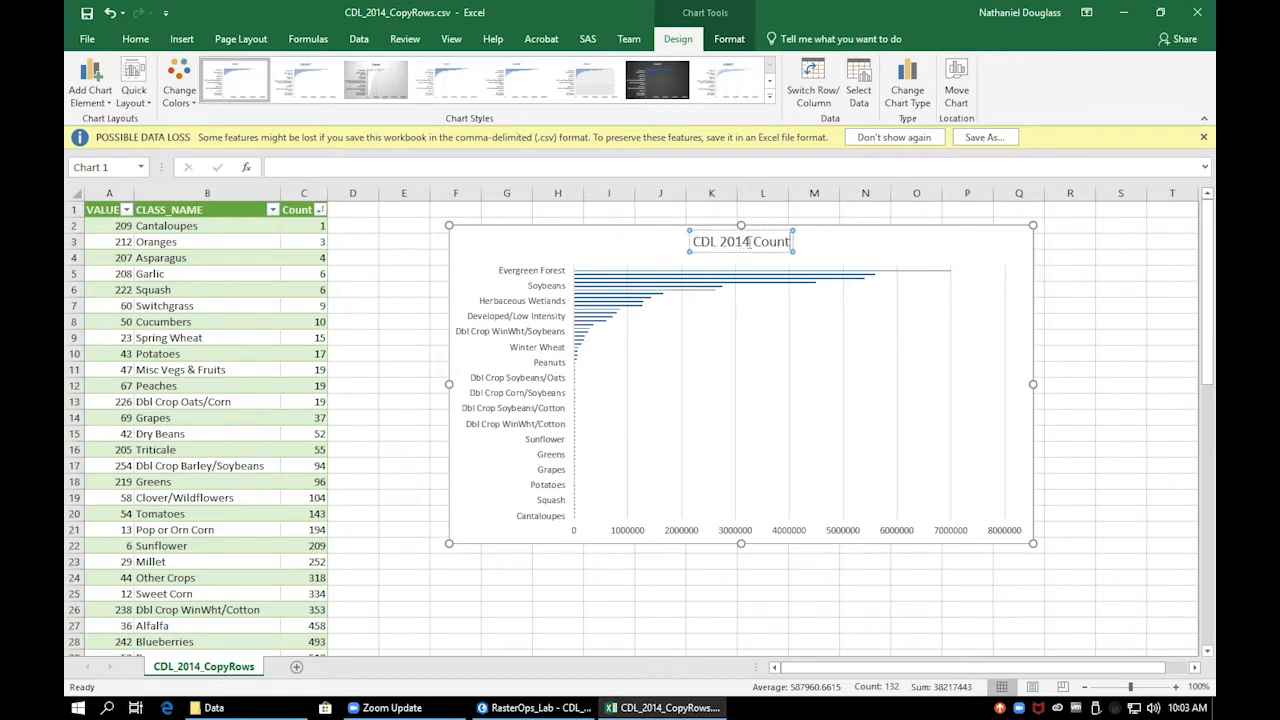
pyautogui.click(1122, 290)
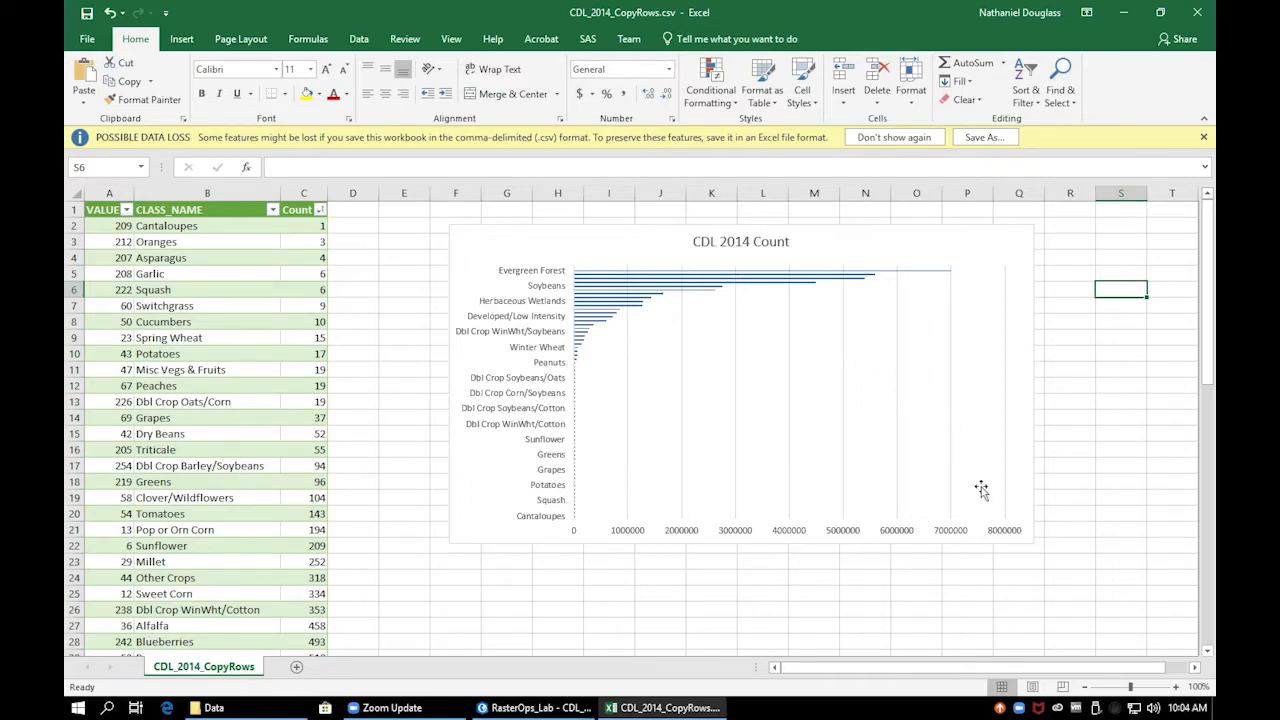
# Stretch the chart much taller so every class name fits on its vertical axis, and narrow its width slightly.
pyautogui.click(566, 252)
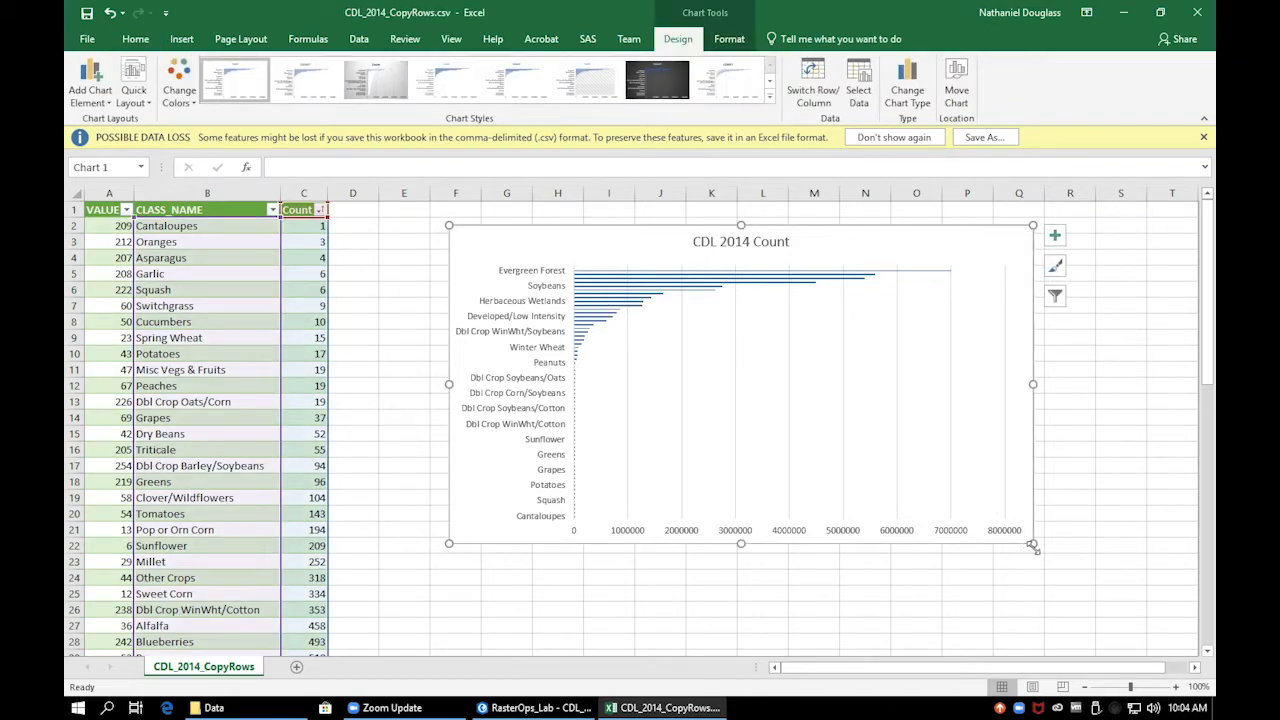
pyautogui.moveTo(1033, 544); pyautogui.dragTo(1088, 632)
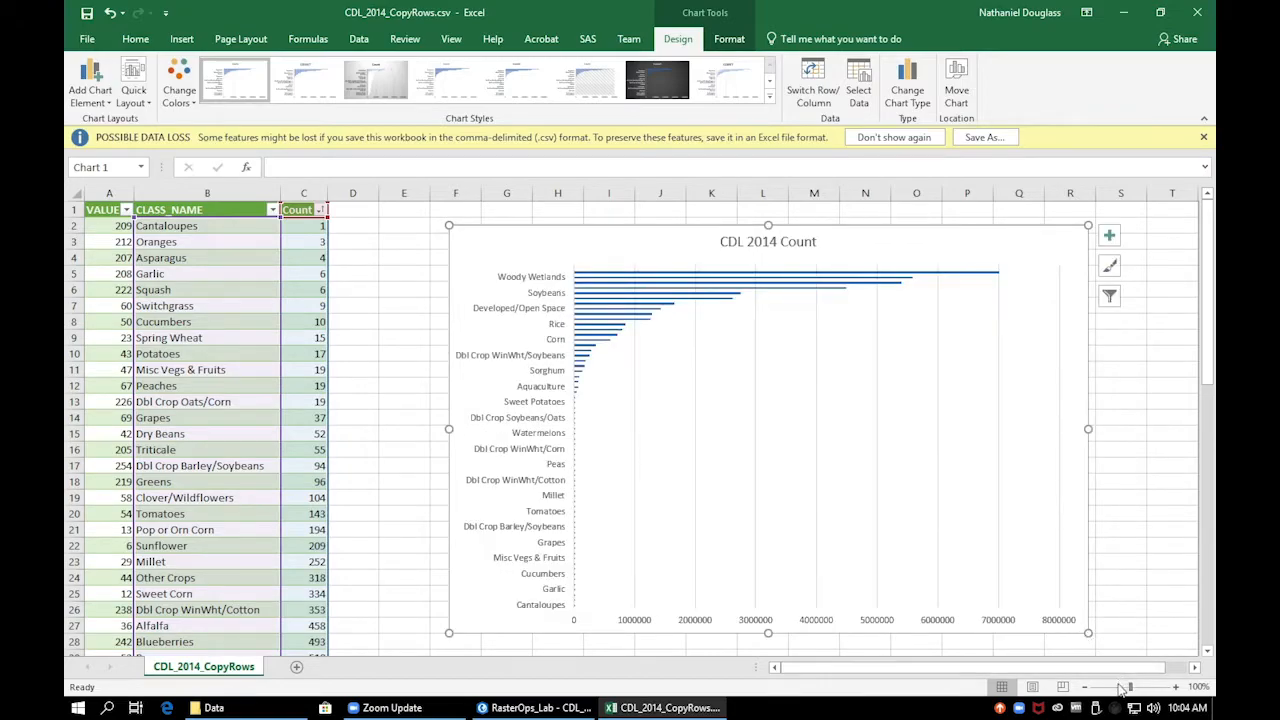
pyautogui.moveTo(1130, 690); pyautogui.dragTo(1118, 690)
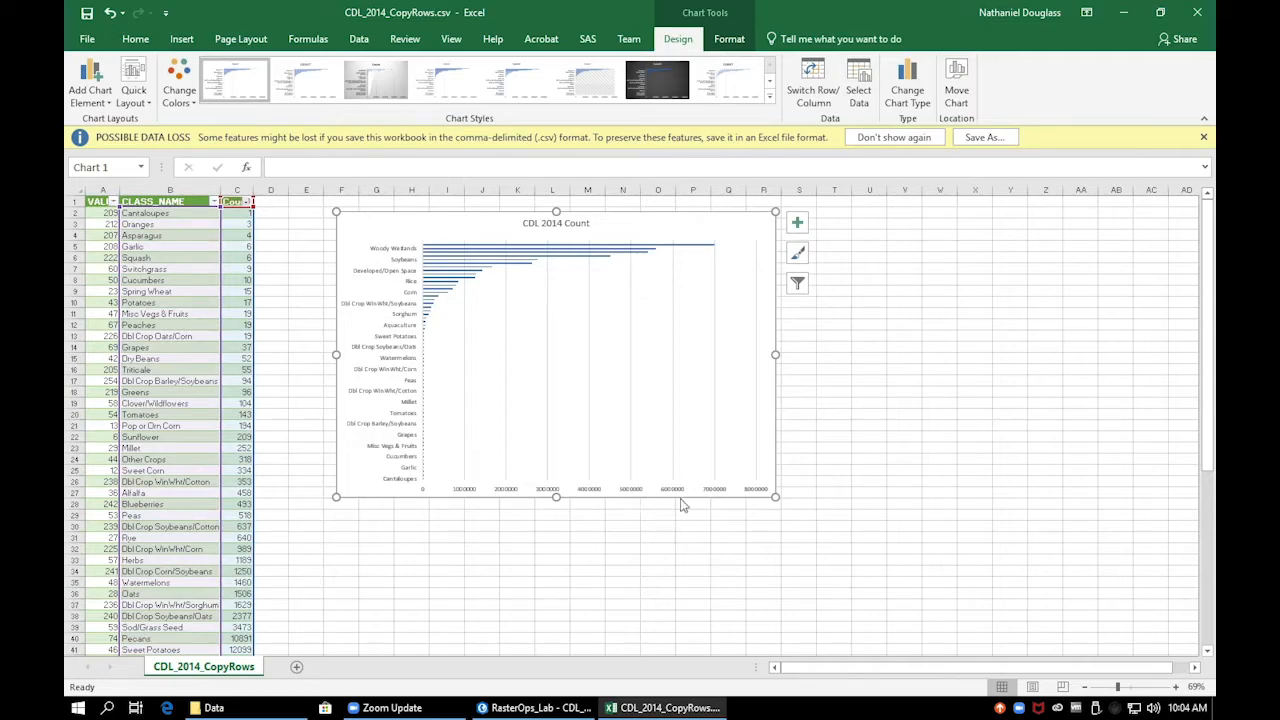
pyautogui.moveTo(775, 497); pyautogui.dragTo(846, 616)
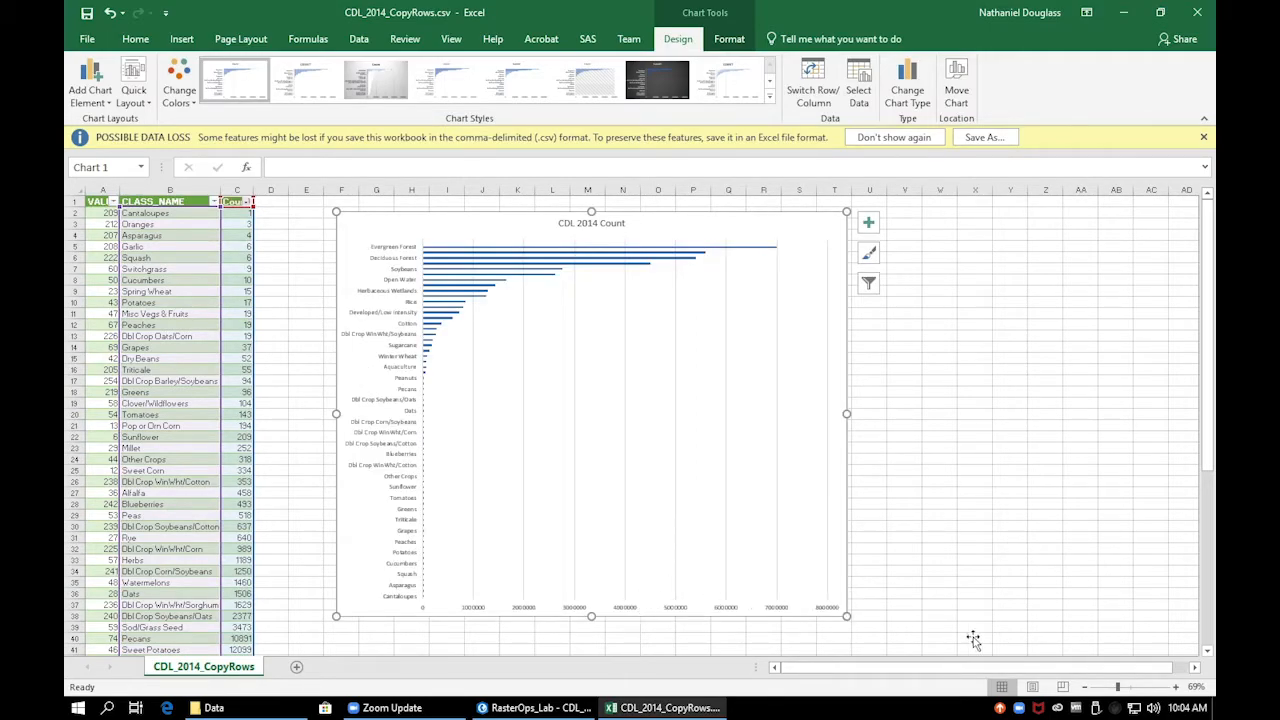
pyautogui.click(1108, 687)
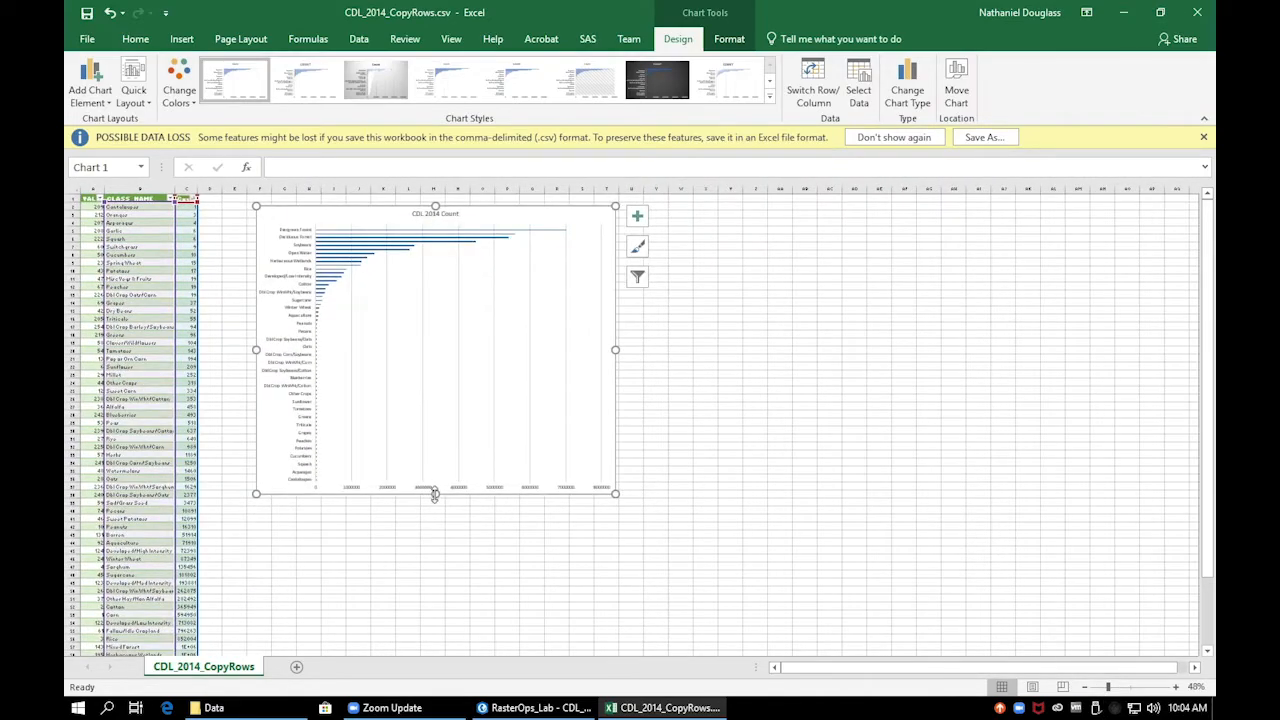
pyautogui.moveTo(434, 496); pyautogui.dragTo(430, 632)
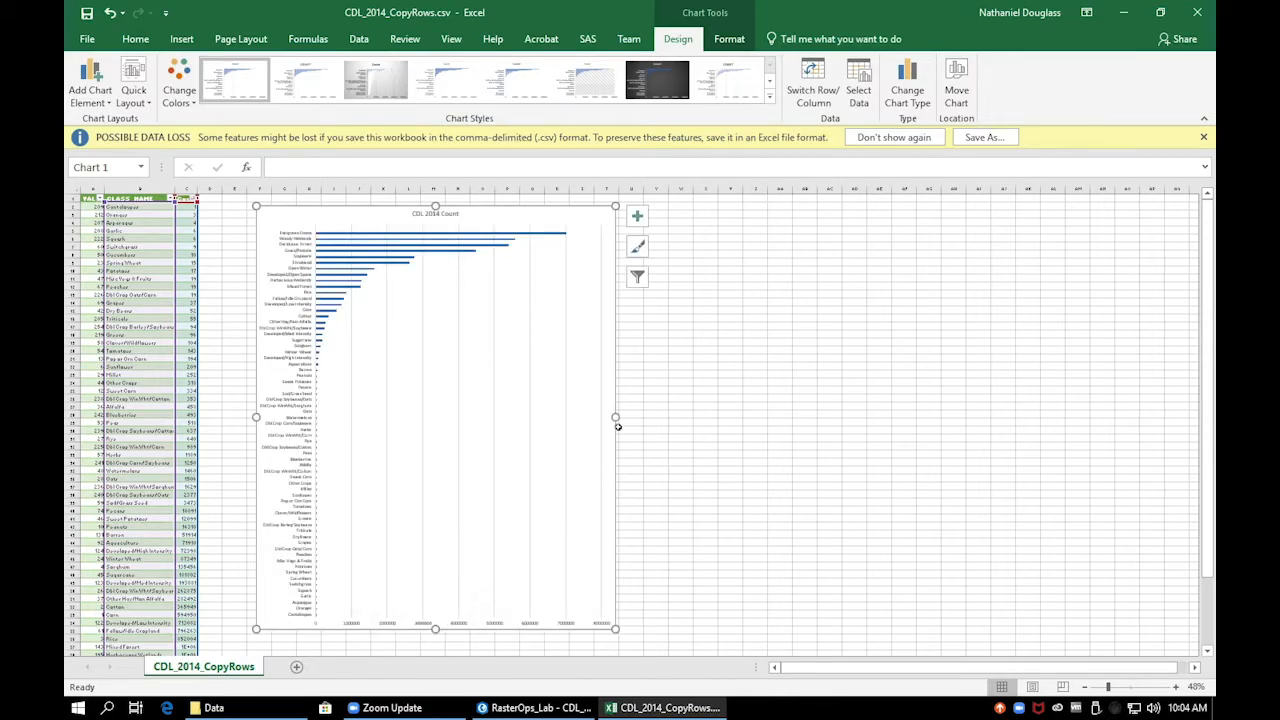
pyautogui.moveTo(614, 418); pyautogui.dragTo(568, 417)
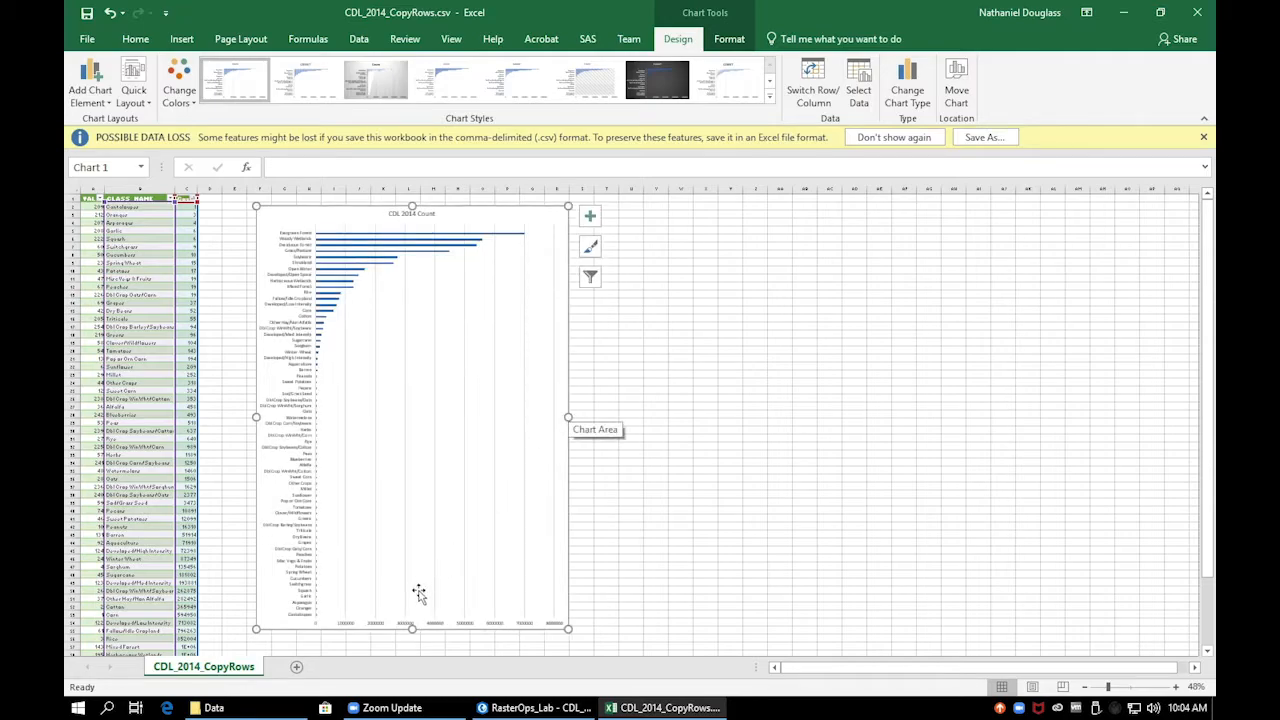
pyautogui.moveTo(414, 630); pyautogui.dragTo(410, 648)
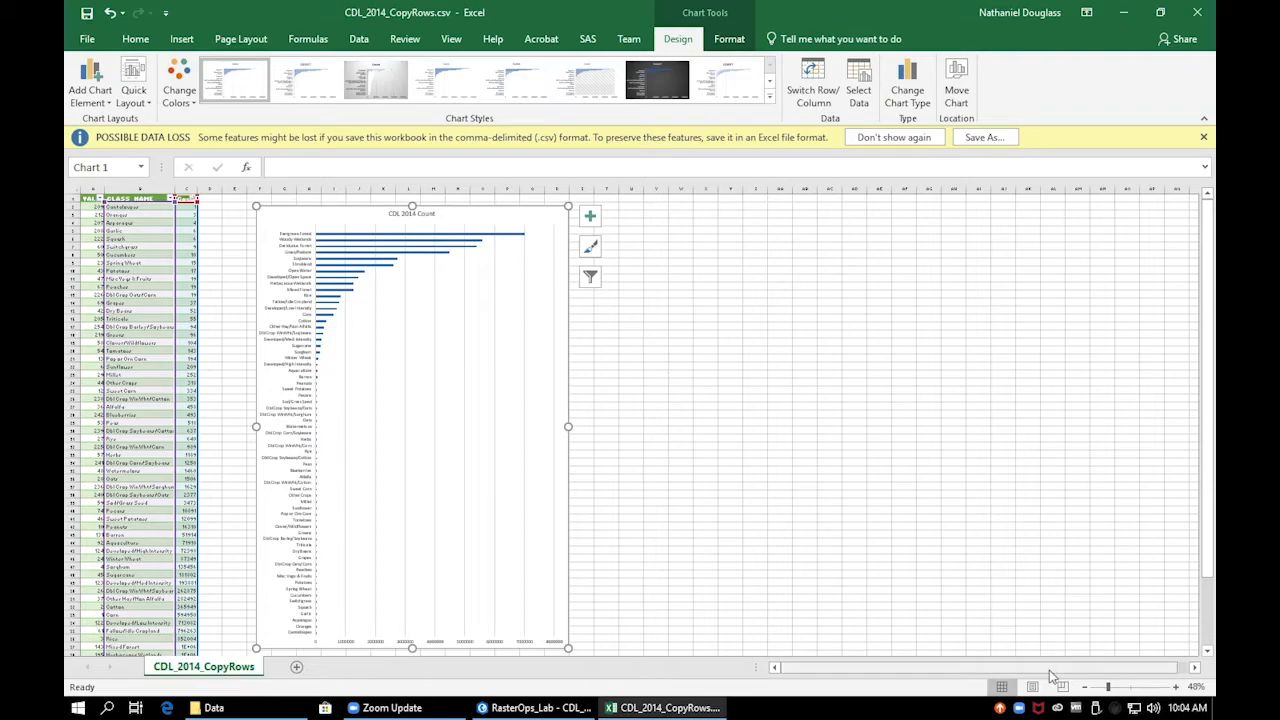
# Open the chart area's formatting options and review its fill, border, effects, and size and properties settings.
pyautogui.moveTo(1108, 687); pyautogui.dragTo(1126, 690)
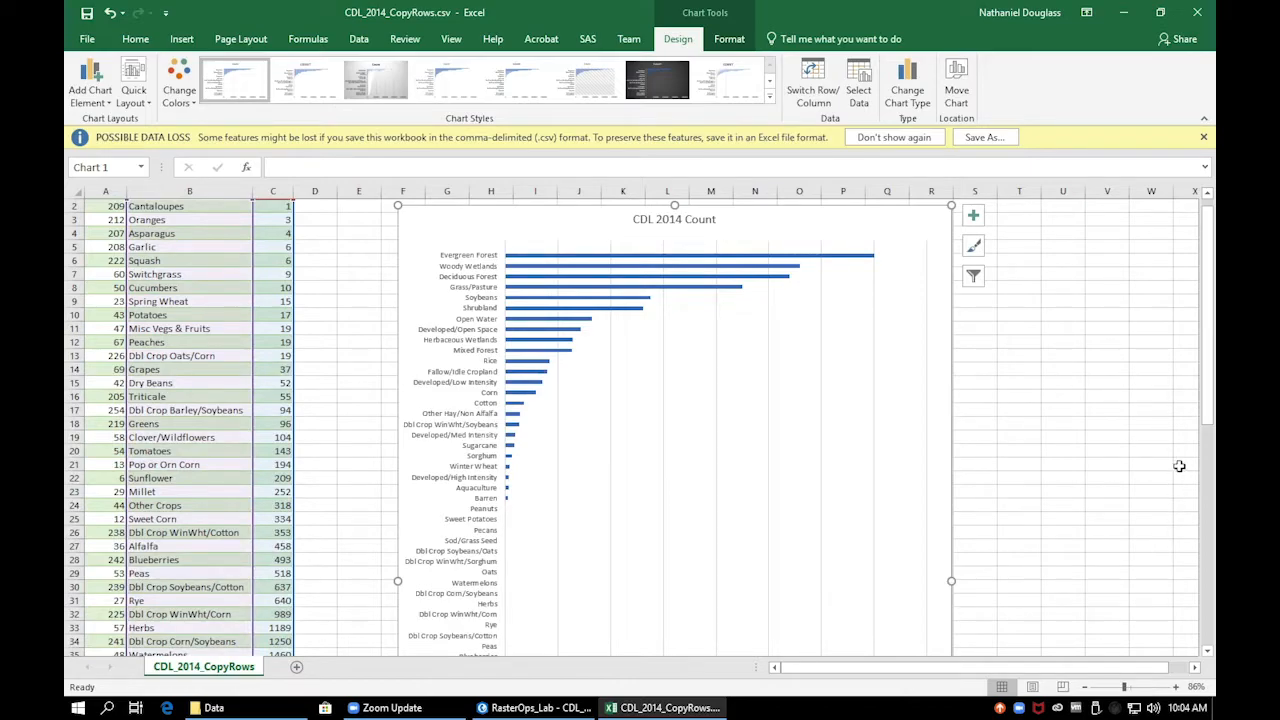
pyautogui.rightClick(769, 235)
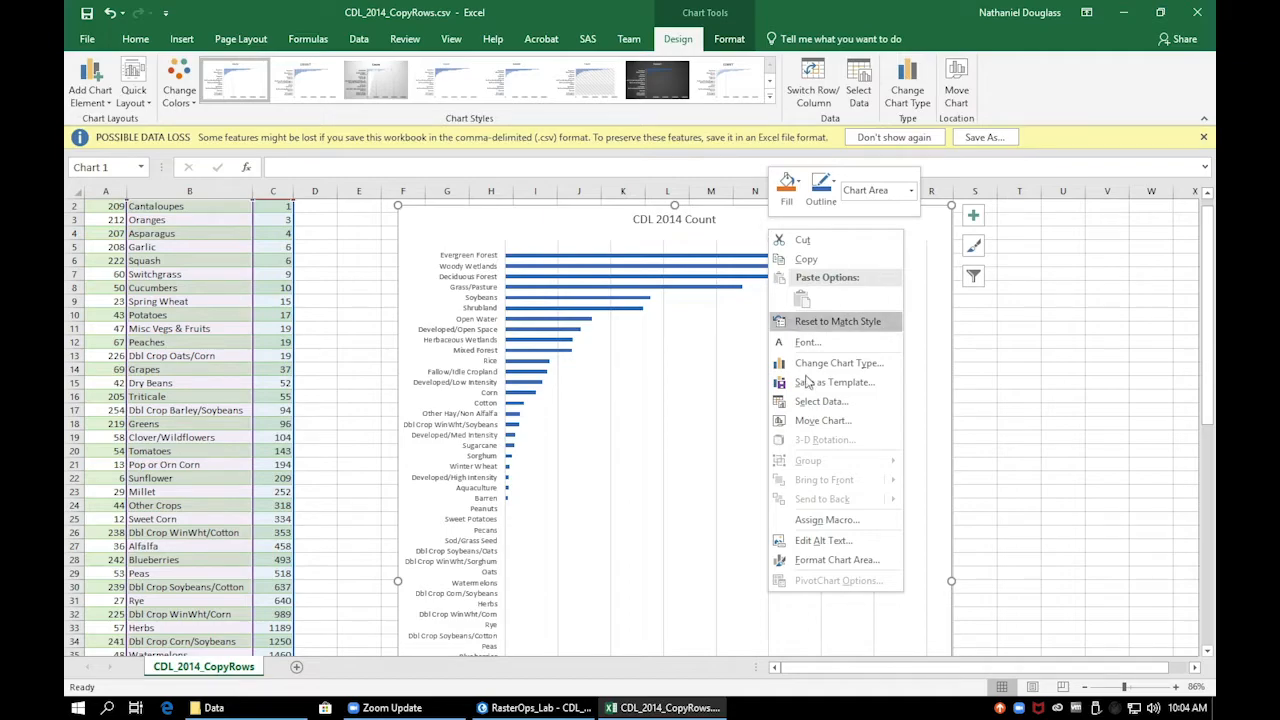
pyautogui.click(837, 561)
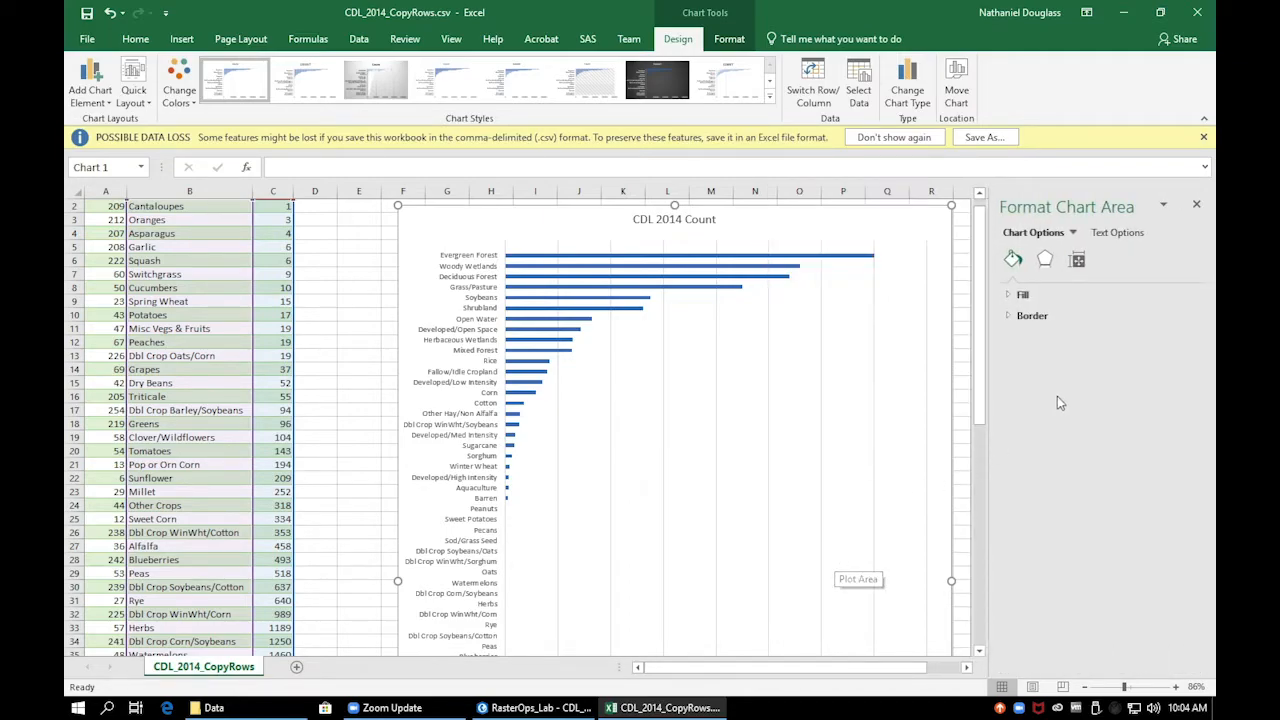
pyautogui.click(1012, 296)
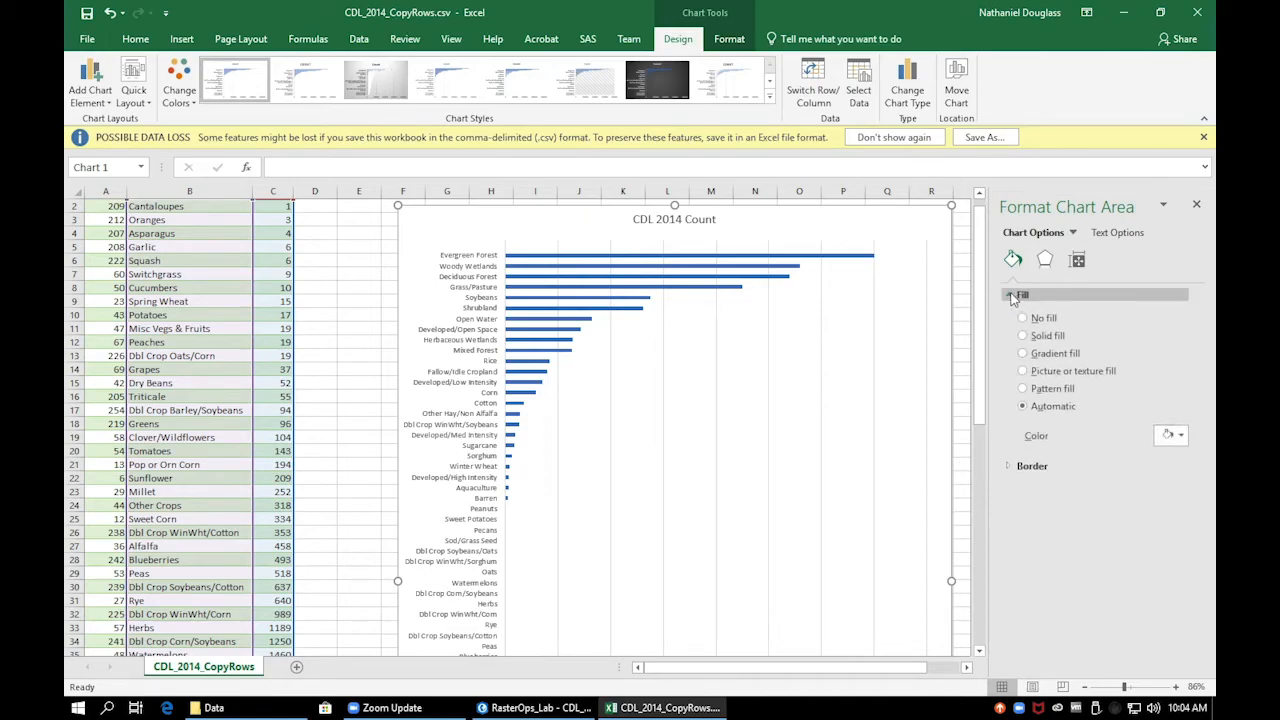
pyautogui.click(1011, 468)
pyautogui.click(1011, 468)
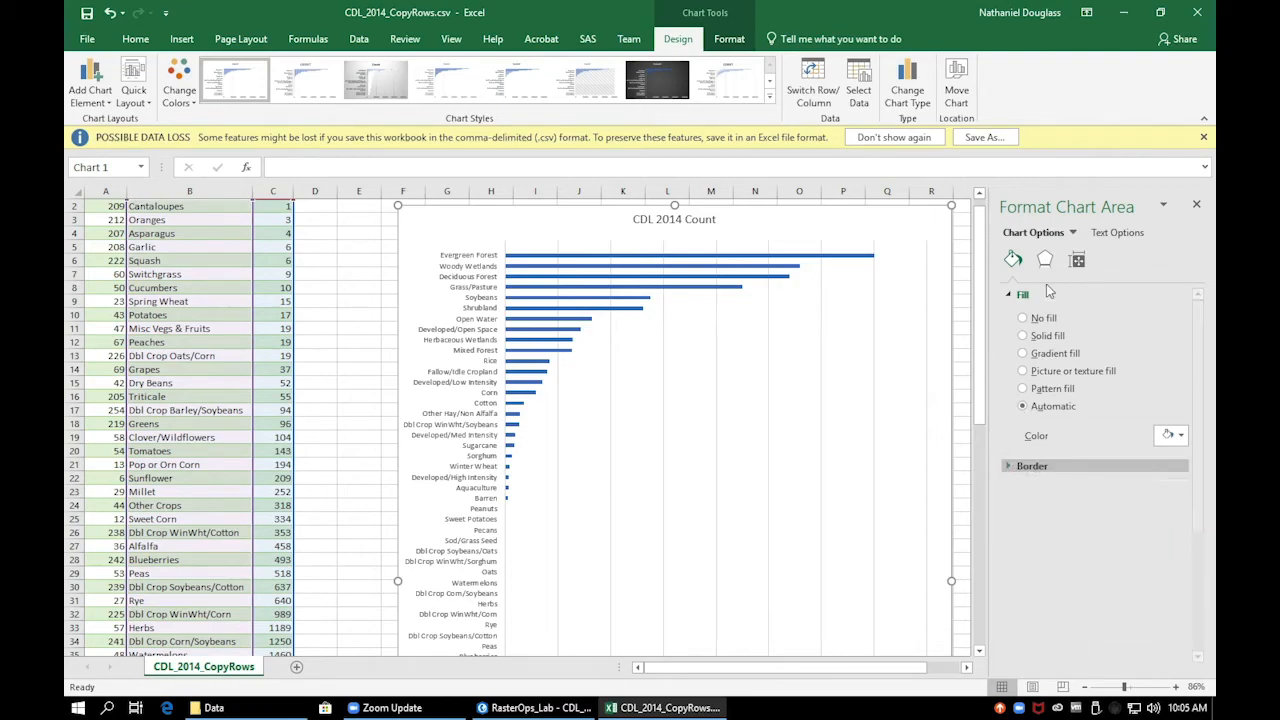
pyautogui.click(1045, 261)
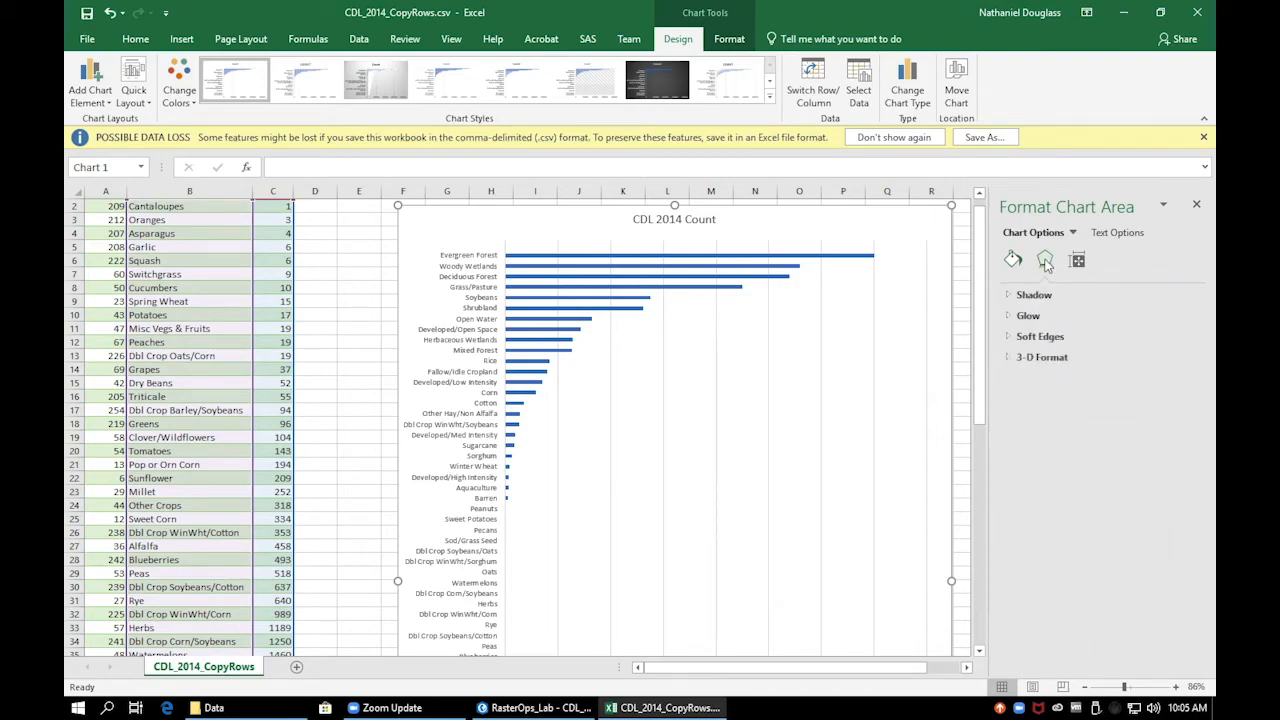
pyautogui.click(1072, 261)
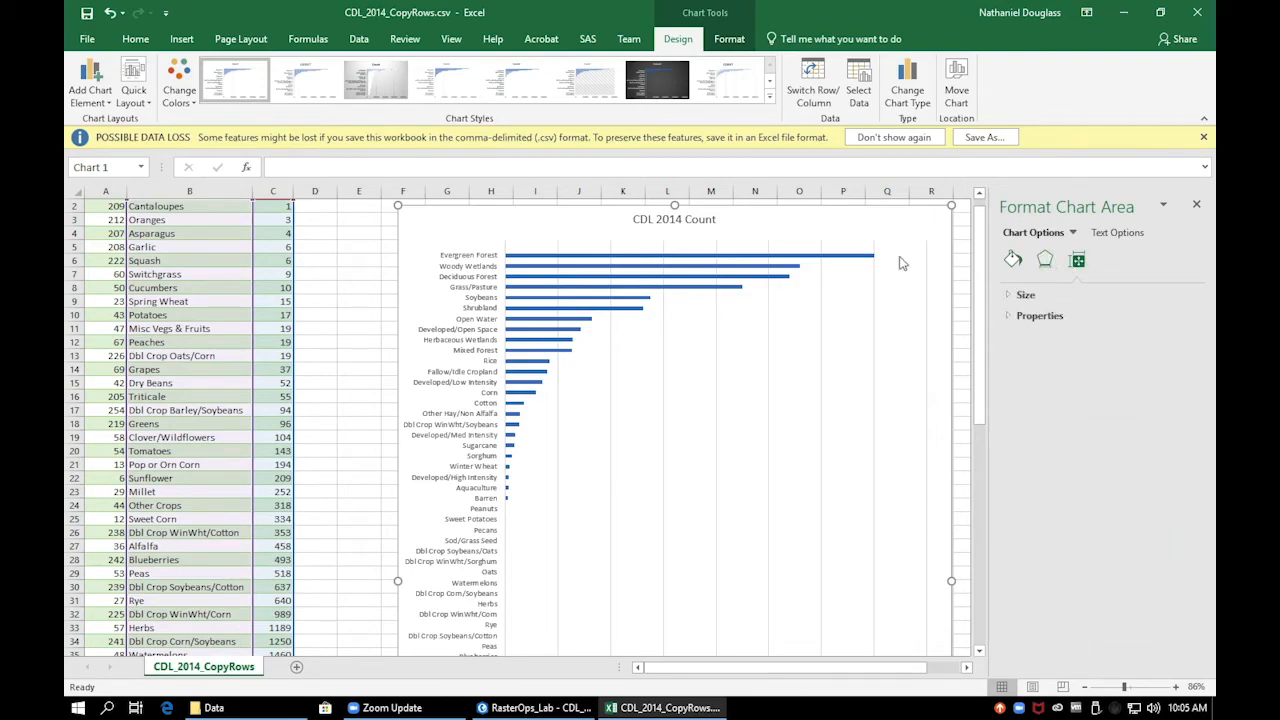
# Recolour the chart's Count bars with the base green theme colour as their fill.
pyautogui.click(813, 257)
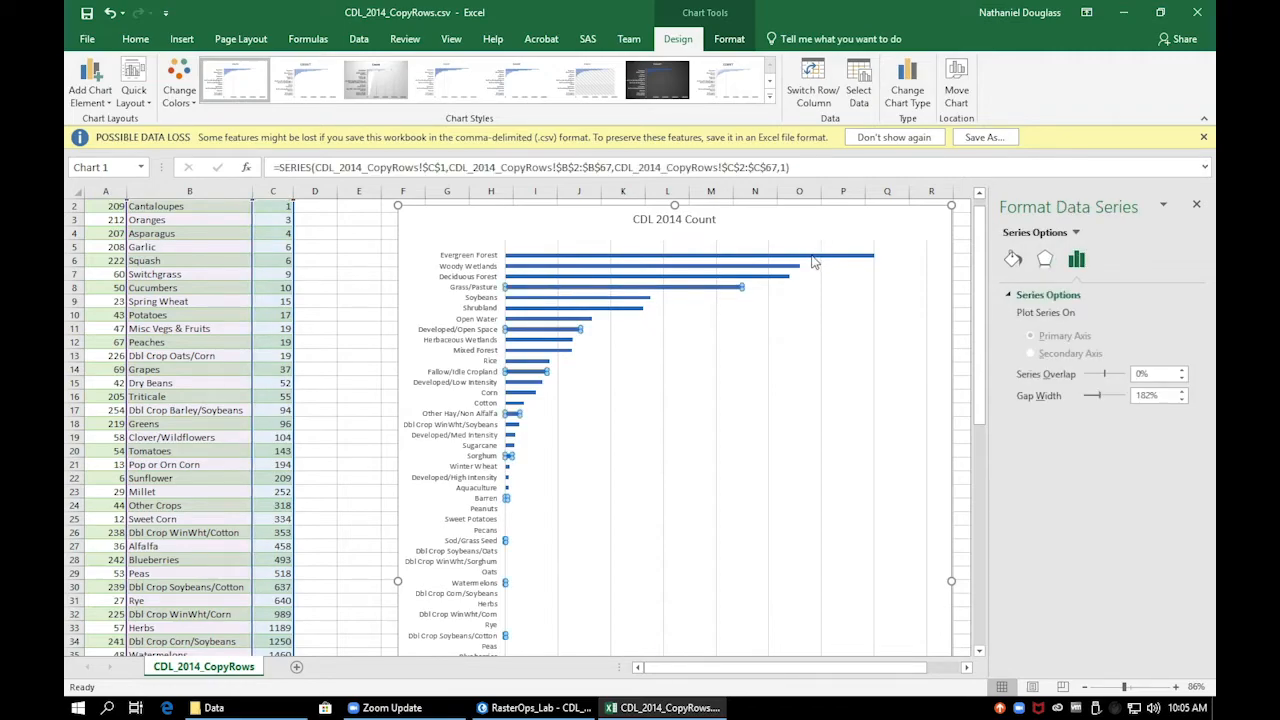
pyautogui.click(1013, 259)
pyautogui.click(1170, 476)
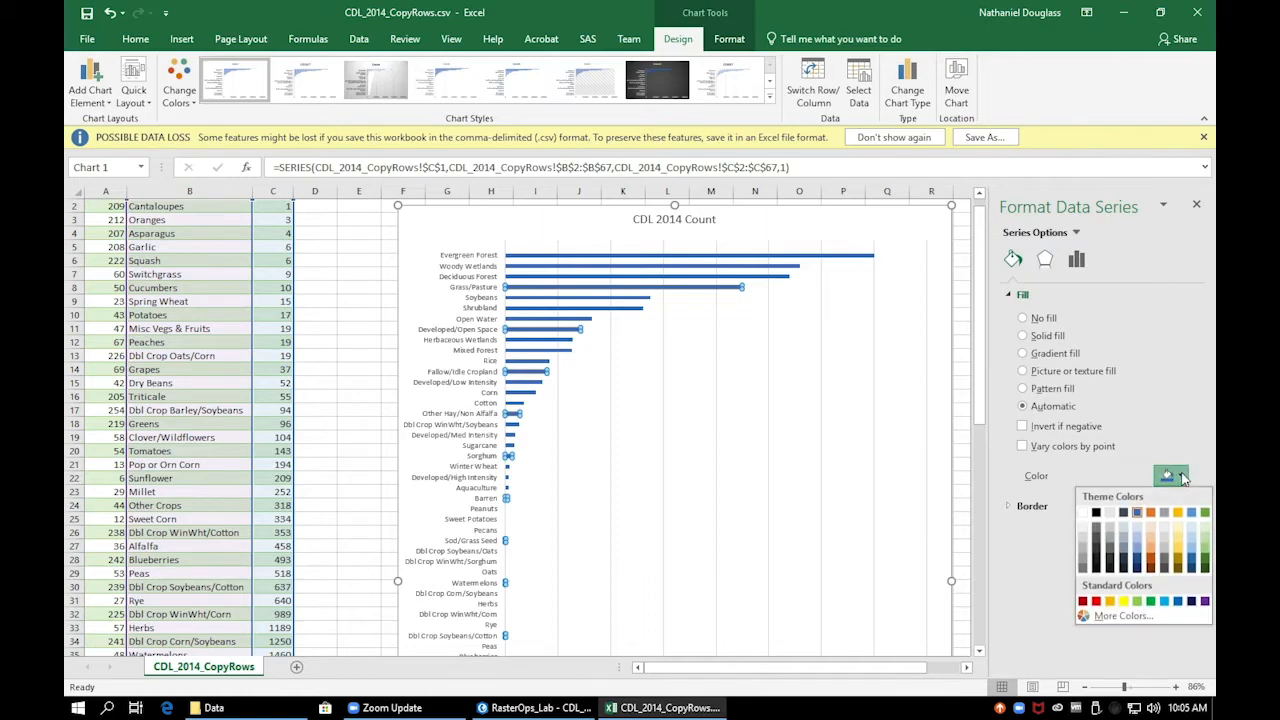
pyautogui.click(1205, 512)
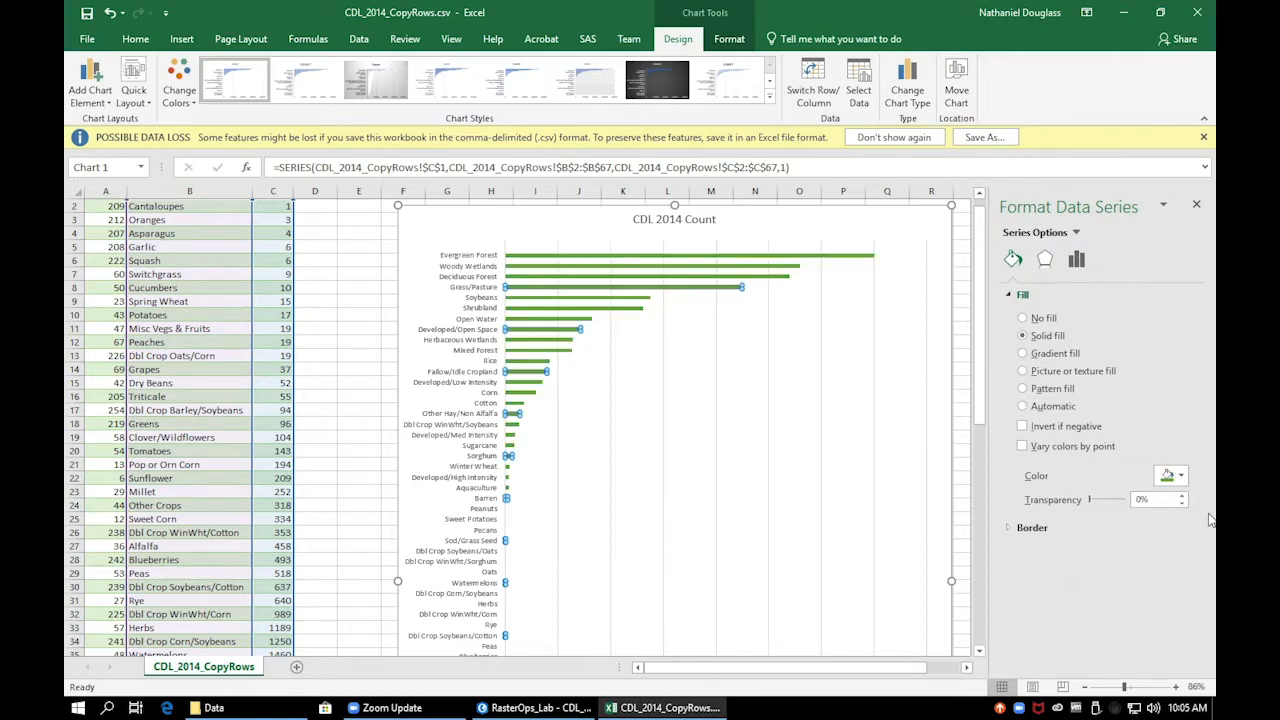
pyautogui.click(959, 259)
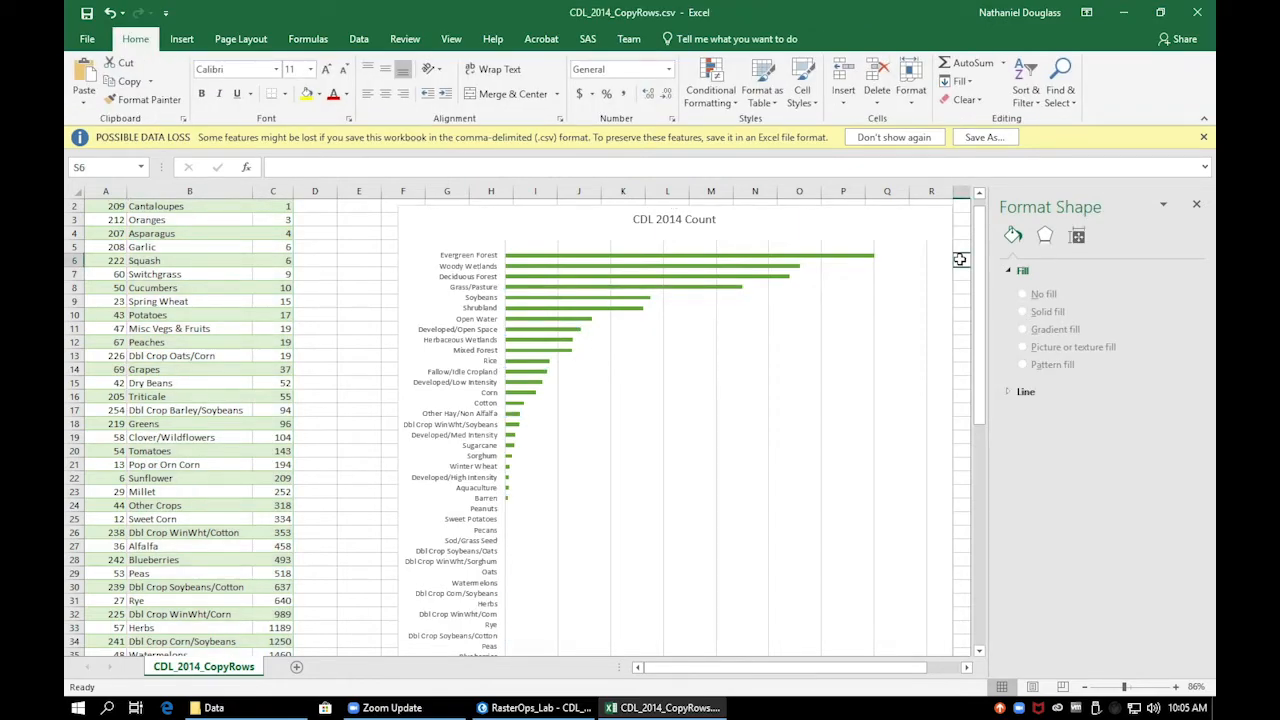
# Copy the whole CDL 2014 Count chart to the clipboard.
pyautogui.click(858, 222)
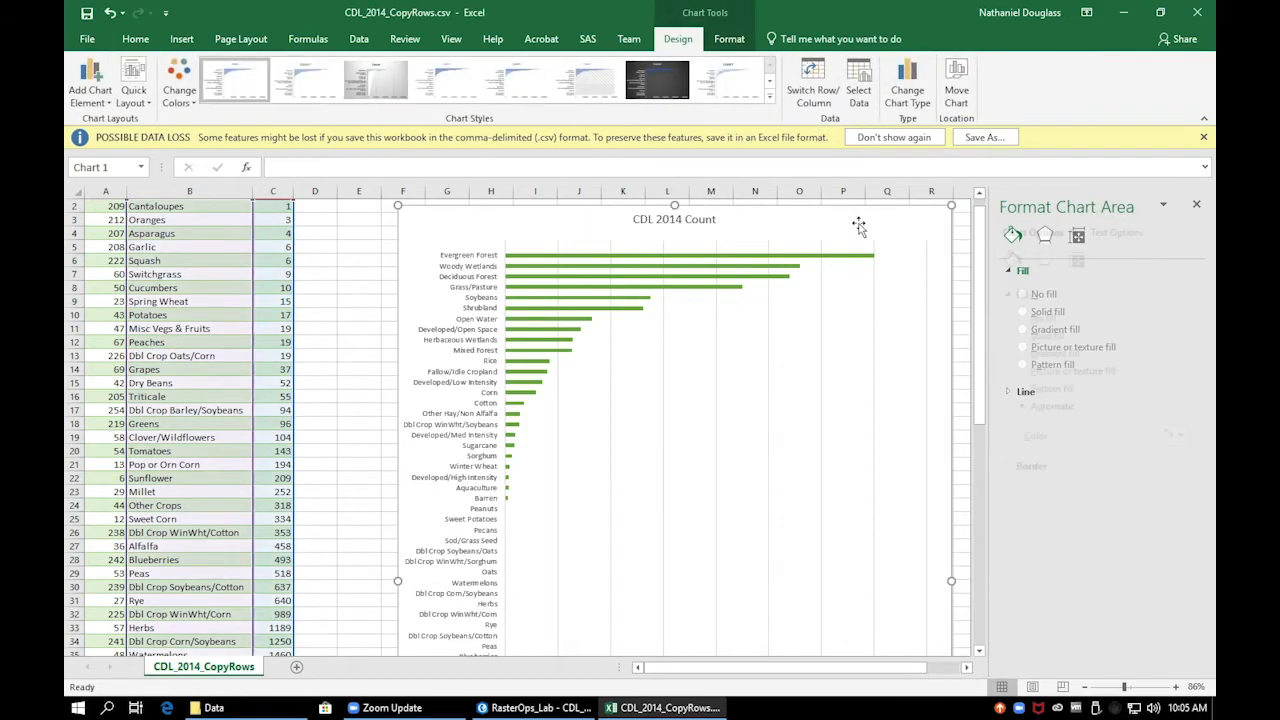
pyautogui.rightClick(858, 222)
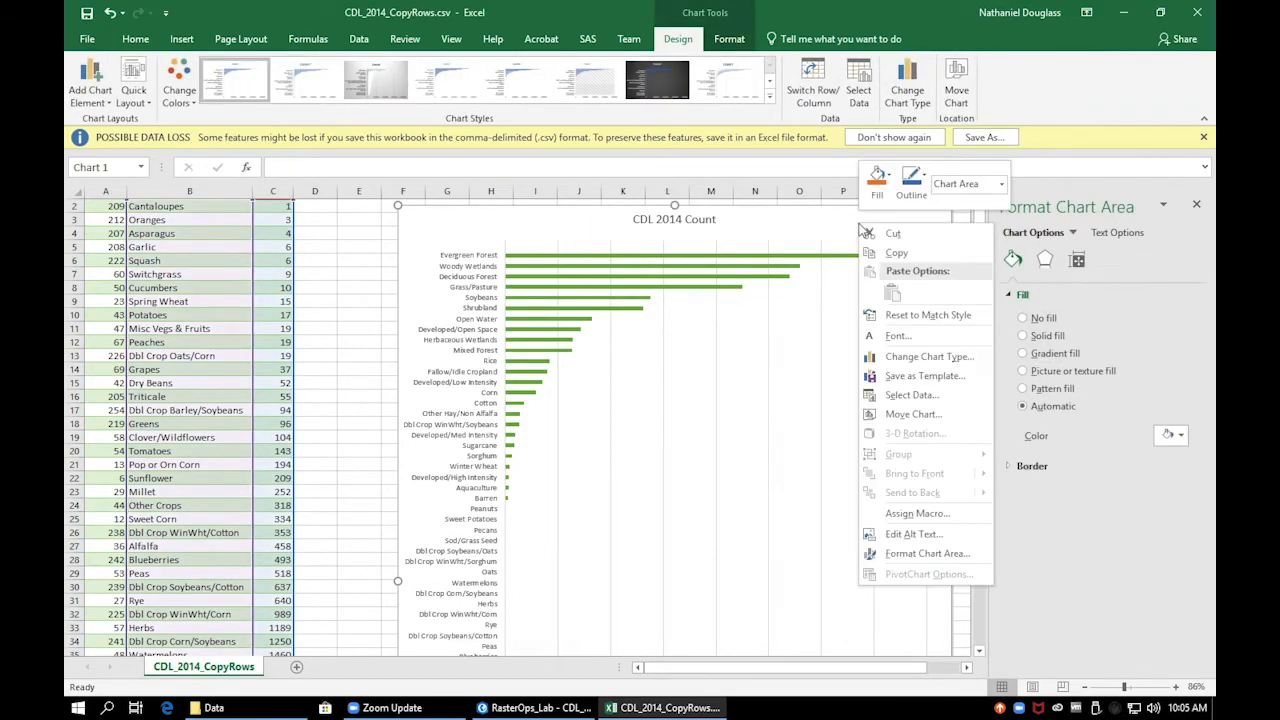
pyautogui.click(917, 253)
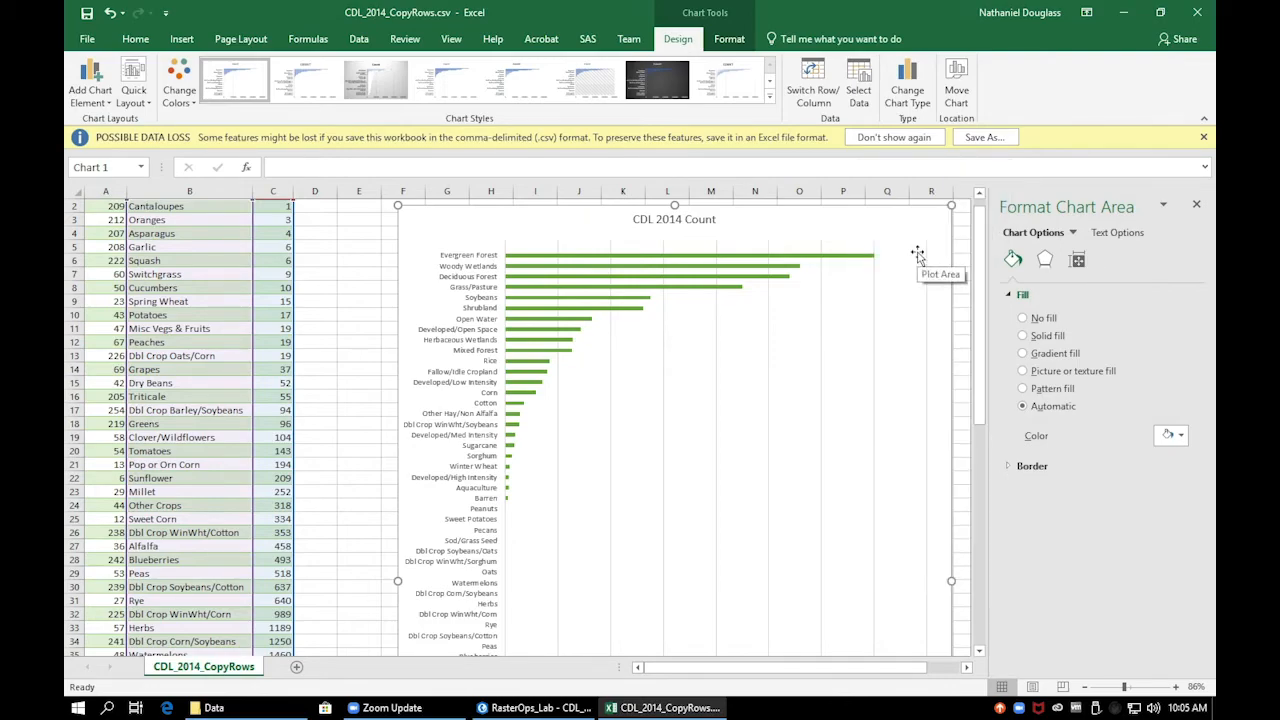